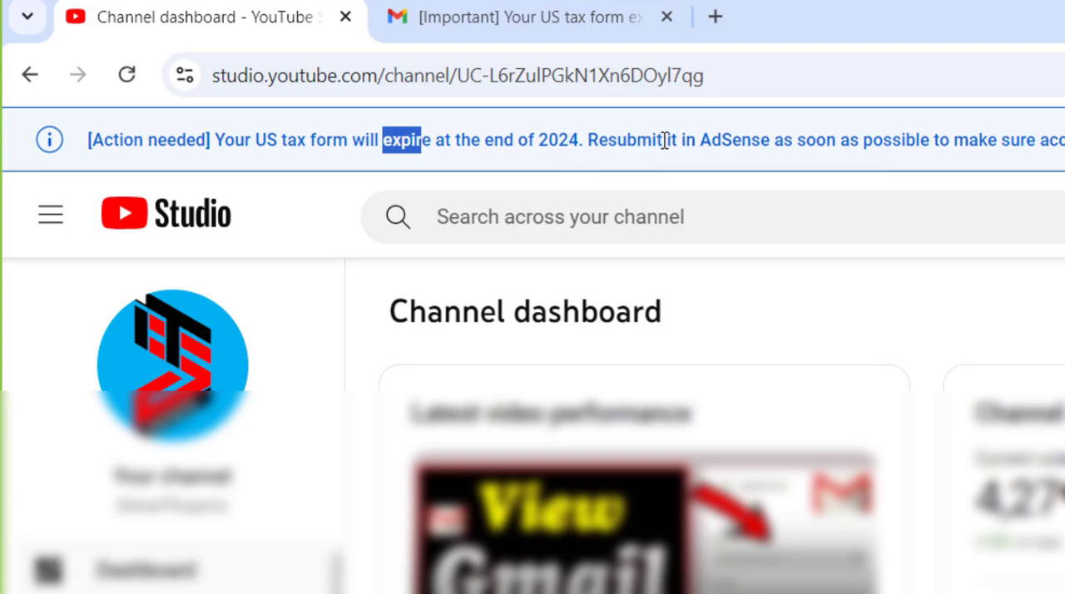
# Read the US tax form expiry notice in YouTube Studio and the related Gmail message, including its instructions, deadline and withholding sections.
pyautogui.moveTo(626, 140); pyautogui.dragTo(784, 140)
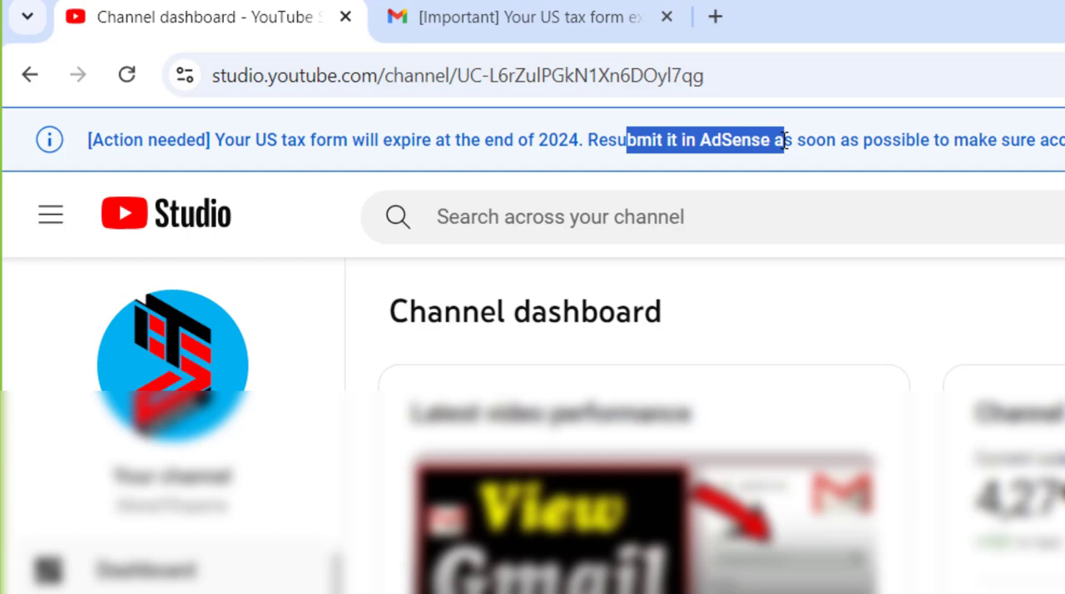
pyautogui.click(526, 30)
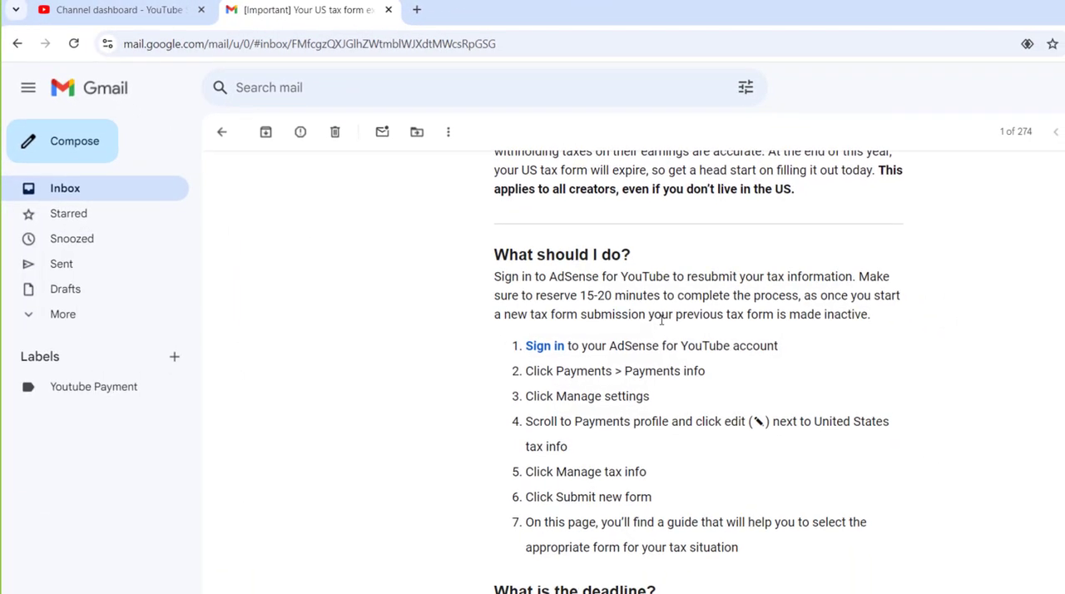
pyautogui.scroll(5, 662, 321)
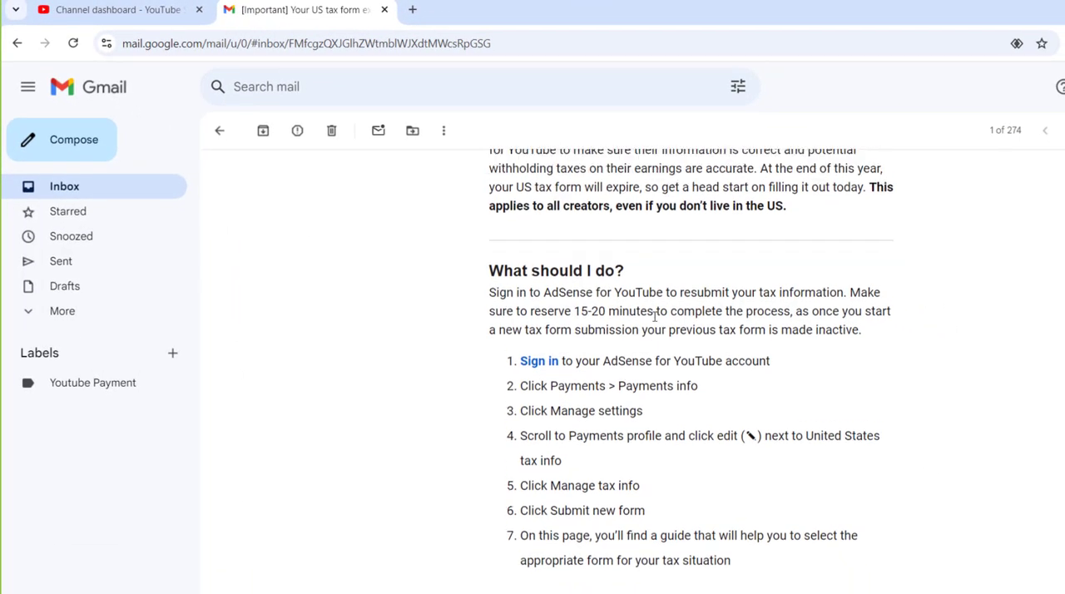
pyautogui.scroll(3, 713, 302)
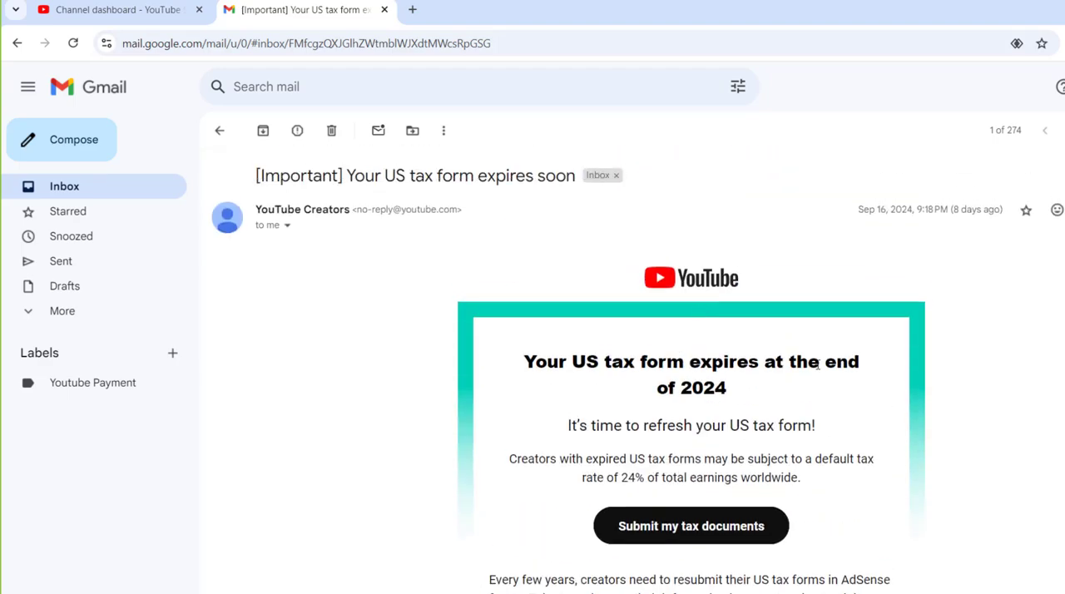
pyautogui.scroll(-5, 812, 379)
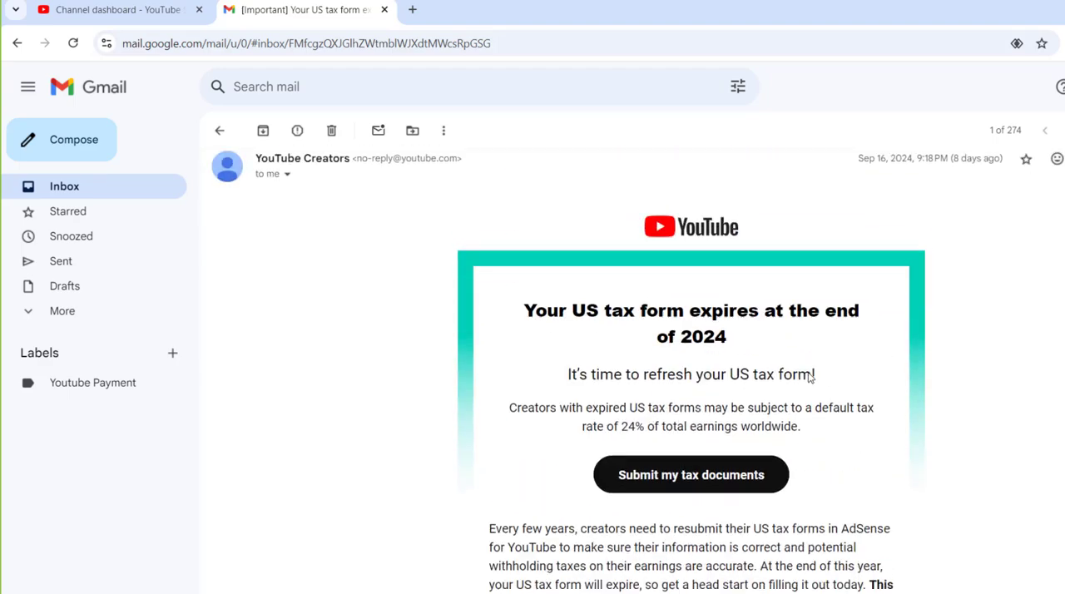
pyautogui.scroll(-5, 809, 373)
pyautogui.scroll(2, 809, 373)
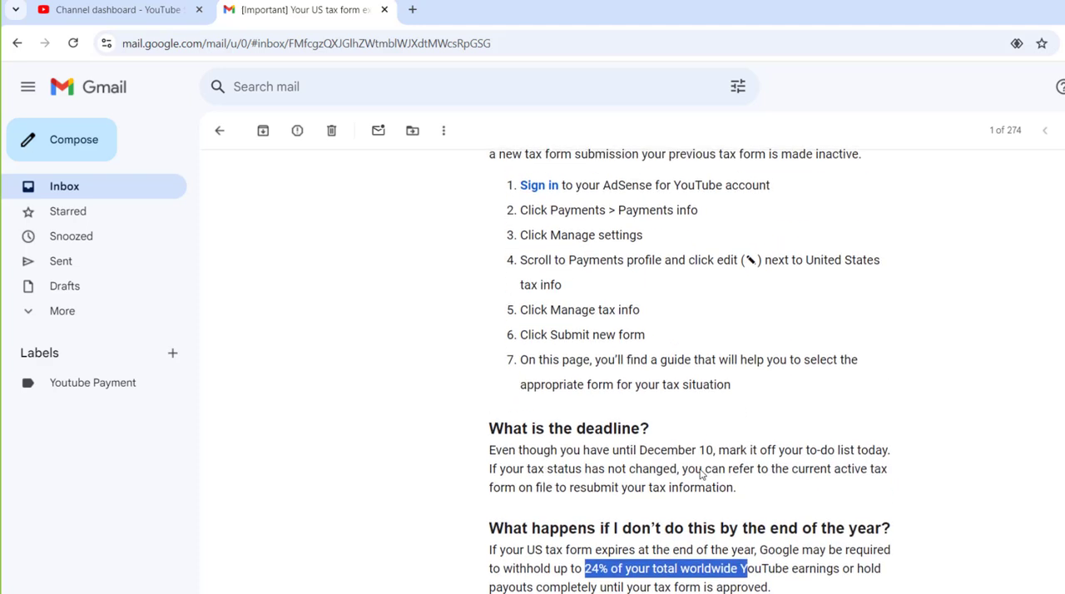
pyautogui.scroll(-1, 704, 474)
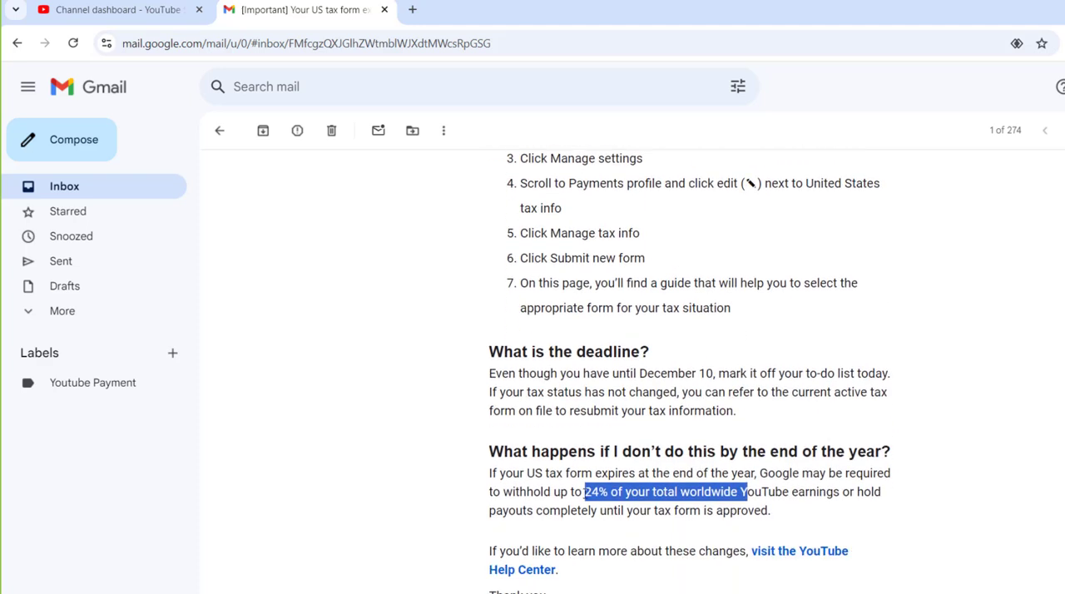
pyautogui.moveTo(584, 492); pyautogui.dragTo(737, 492)
pyautogui.scroll(-2, 488, 276)
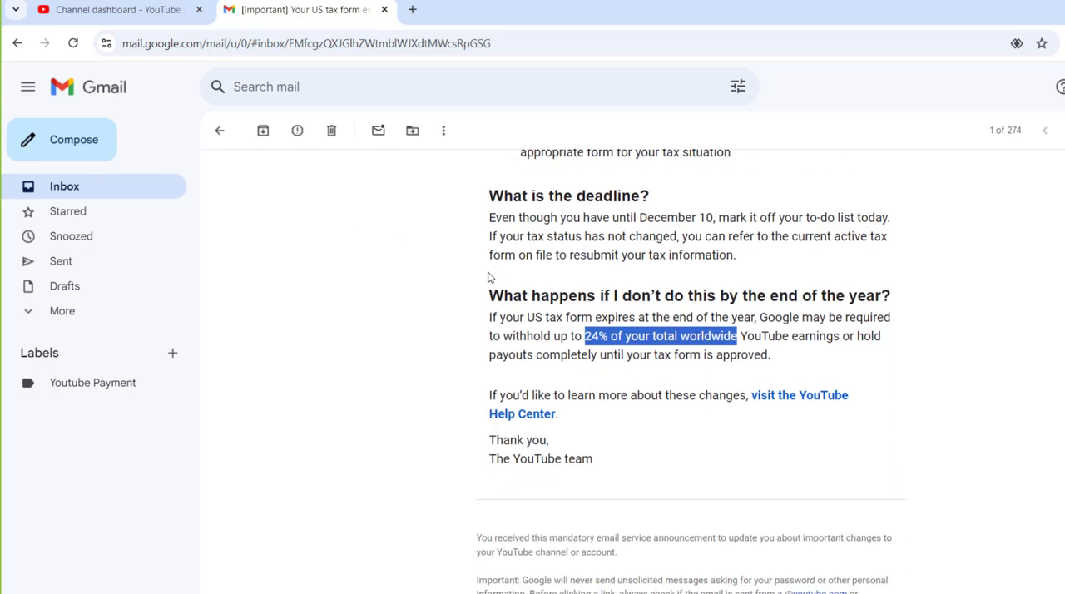
pyautogui.scroll(3, 490, 277)
pyautogui.scroll(2, 490, 277)
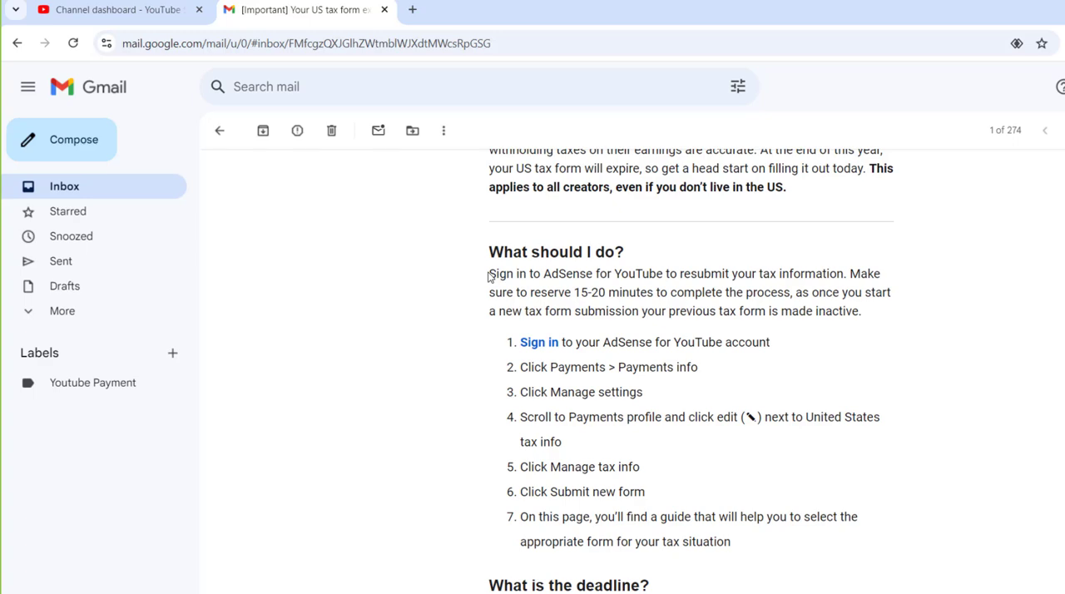
pyautogui.scroll(5, 673, 226)
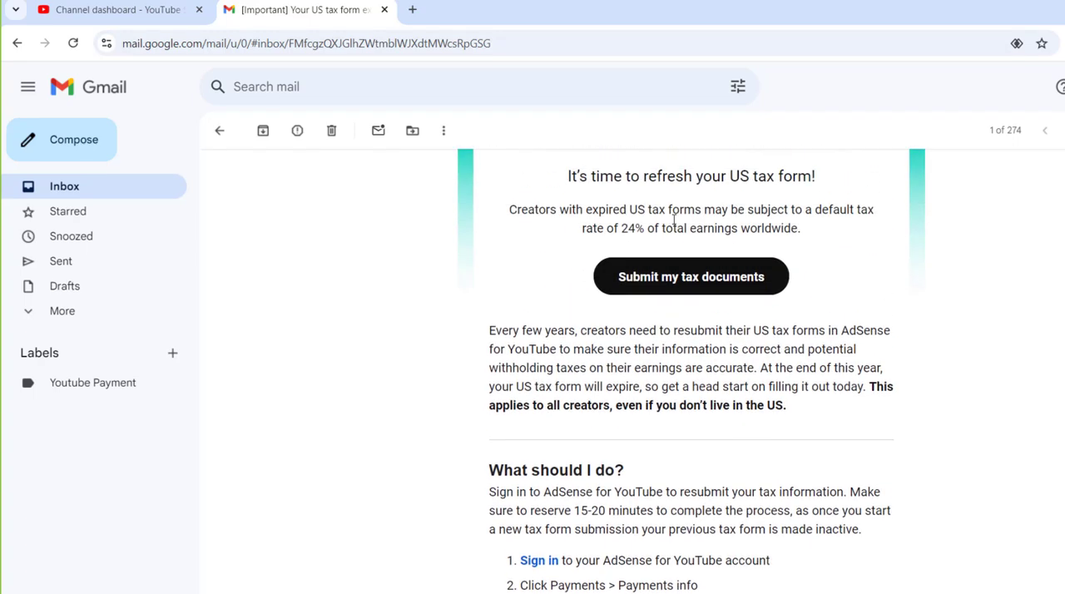
# Open AdSense for YouTube from the email's sign-in link and review the email's Payments info and Manage settings instructions.
pyautogui.scroll(-4, 688, 255)
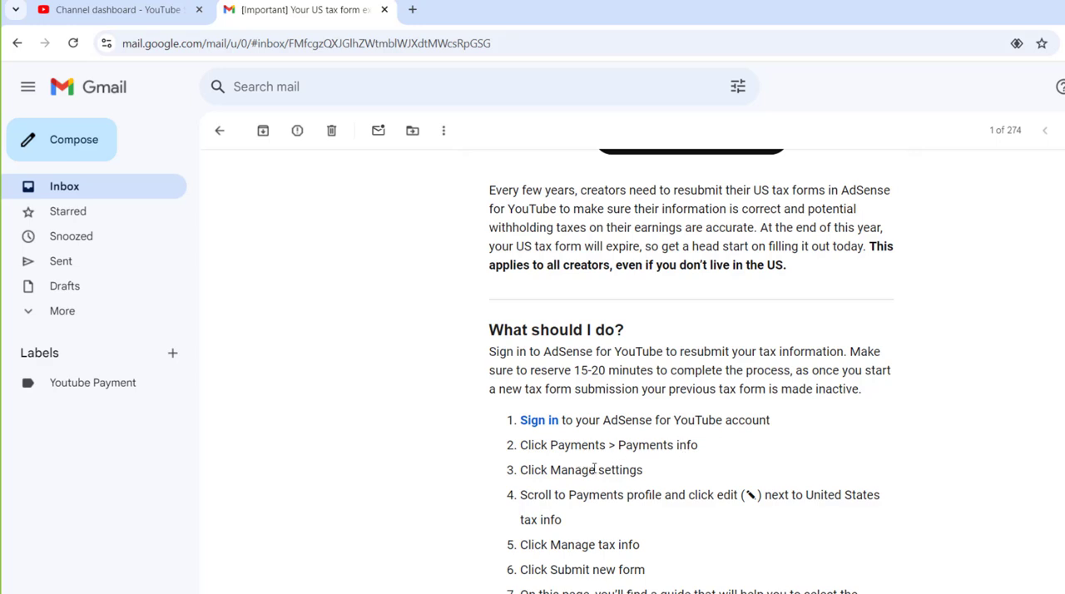
pyautogui.click(540, 421)
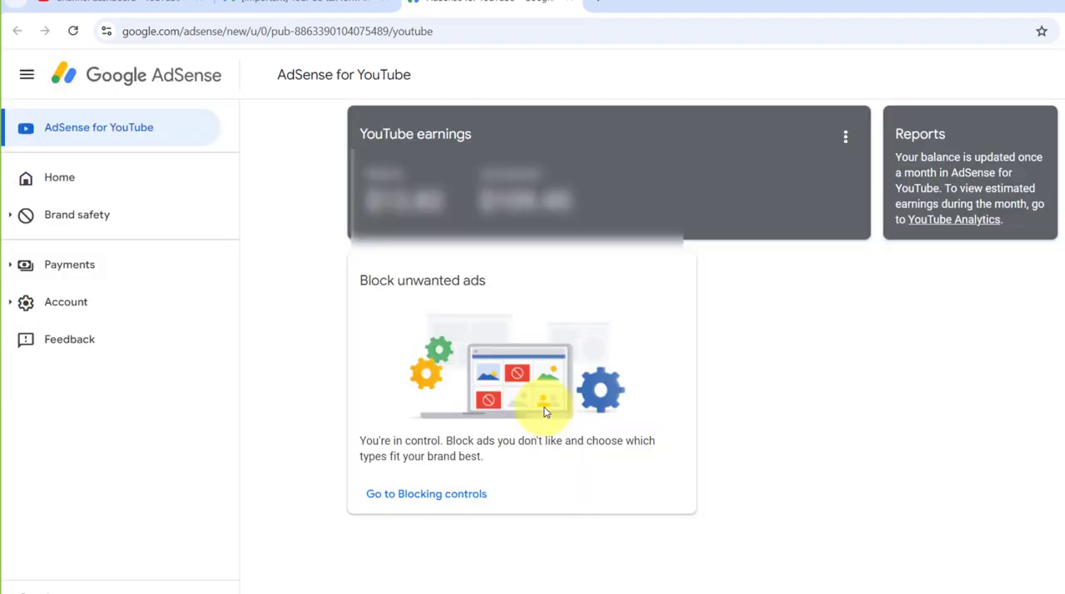
pyautogui.click(255, 4)
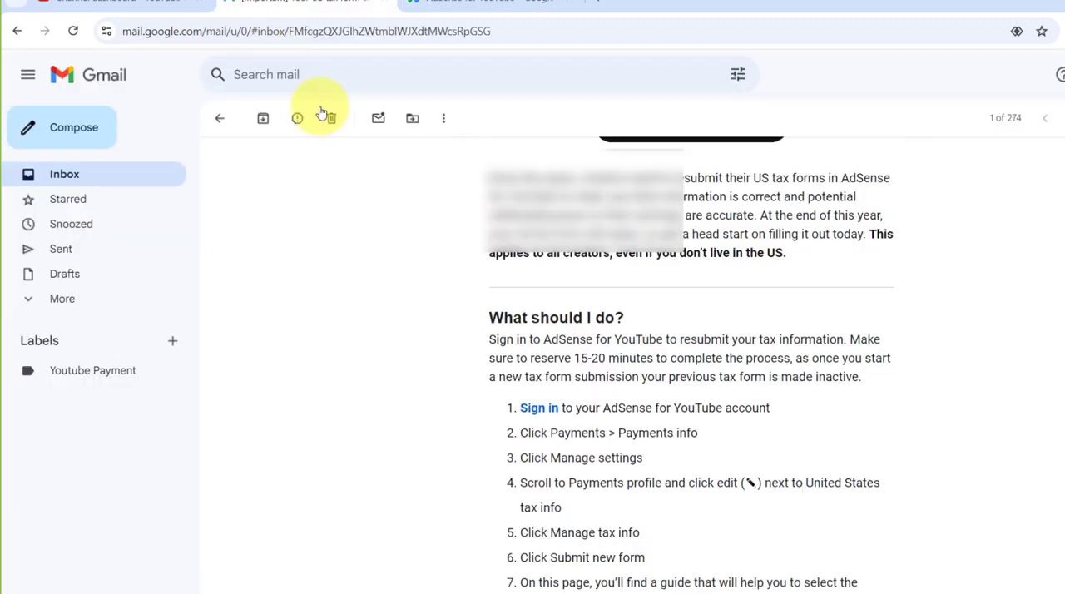
pyautogui.moveTo(704, 437); pyautogui.dragTo(550, 433)
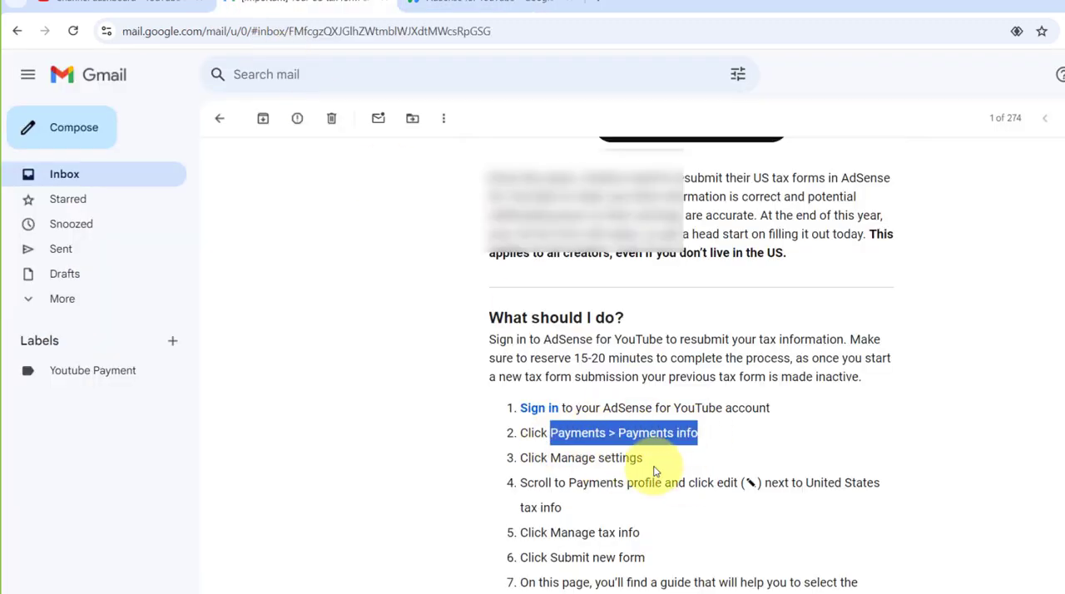
pyautogui.moveTo(643, 458); pyautogui.dragTo(559, 459)
# Switch to AdSense, go to the payments information and open its settings management page.
pyautogui.click(506, 5)
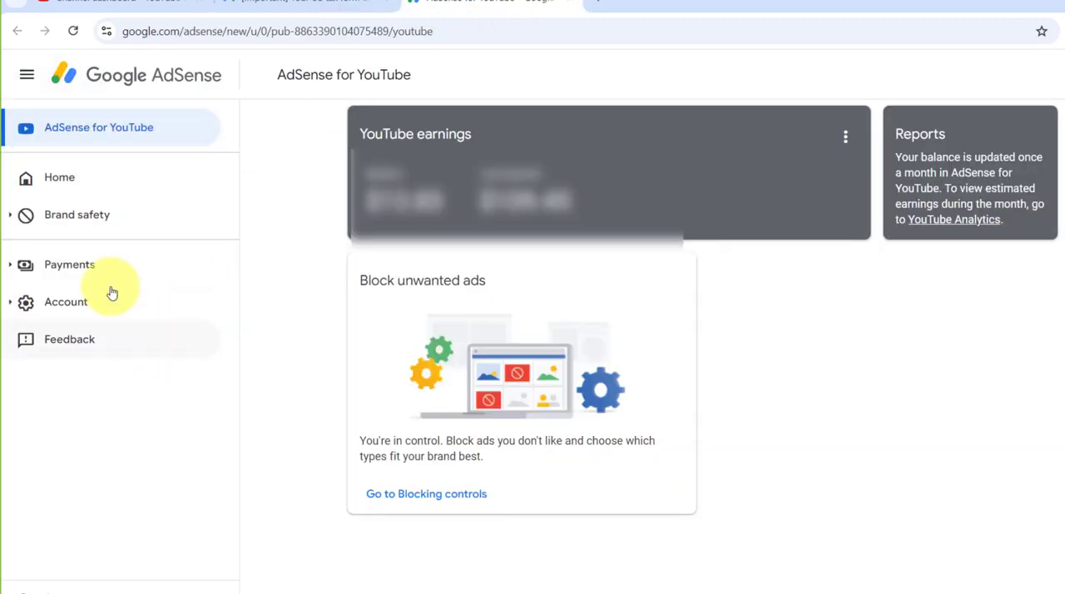
pyautogui.click(97, 273)
pyautogui.click(86, 302)
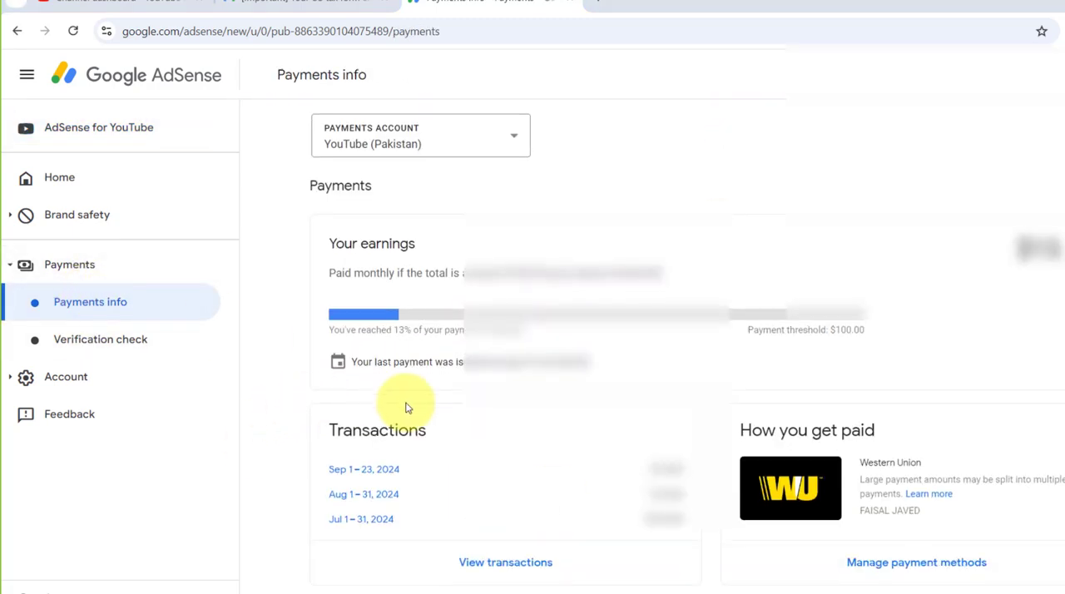
pyautogui.scroll(-2, 491, 450)
pyautogui.scroll(-4, 493, 456)
pyautogui.click(502, 532)
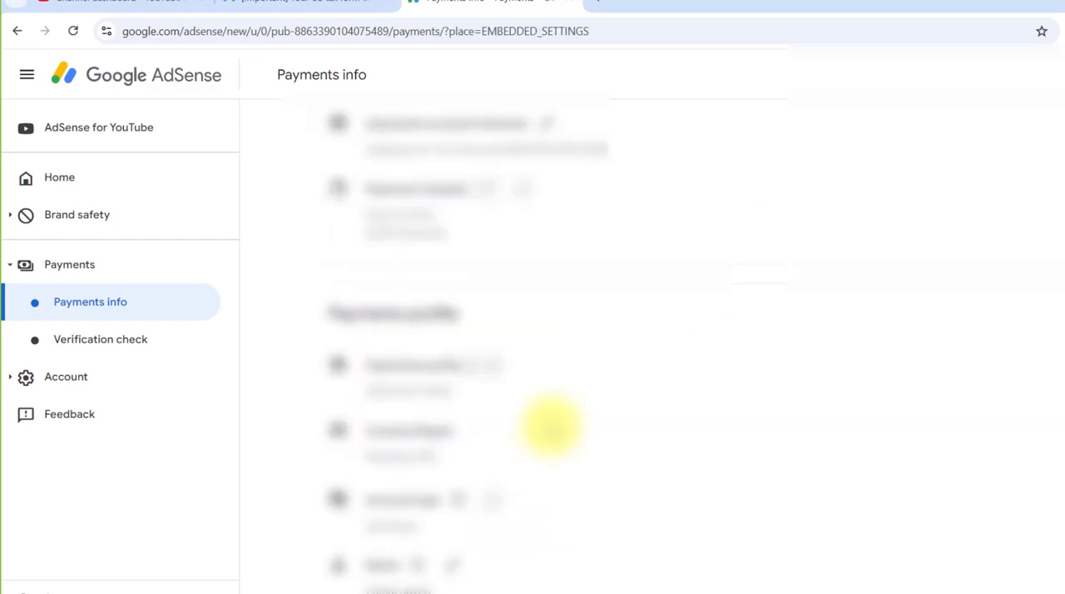
# Find the United States tax info in the payments profile, check it against the email's instruction, and open it for editing.
pyautogui.scroll(-2, 553, 431)
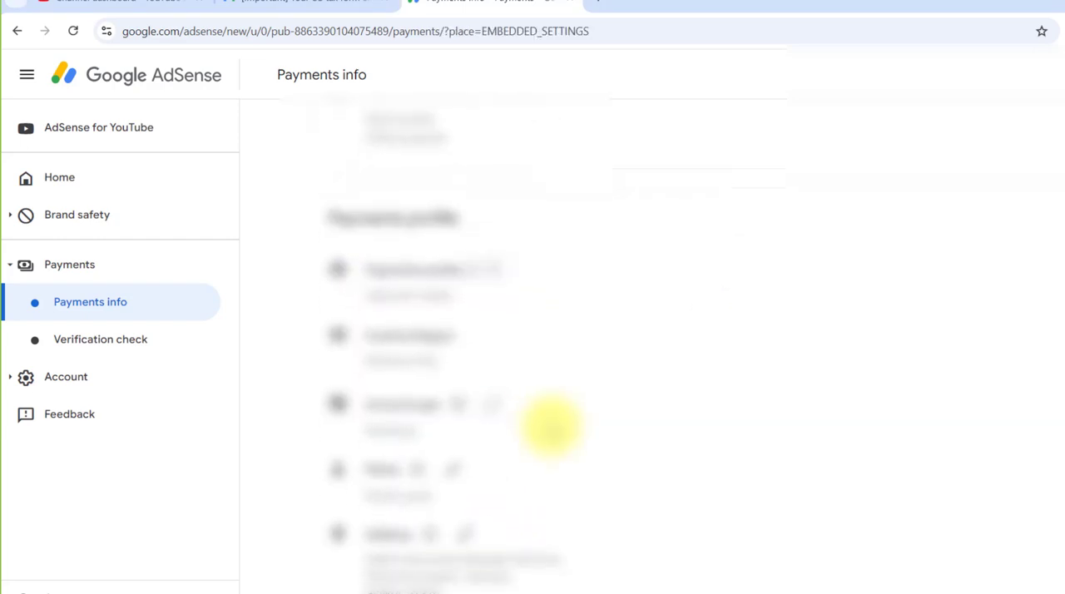
pyautogui.scroll(-4, 552, 430)
pyautogui.scroll(2, 532, 263)
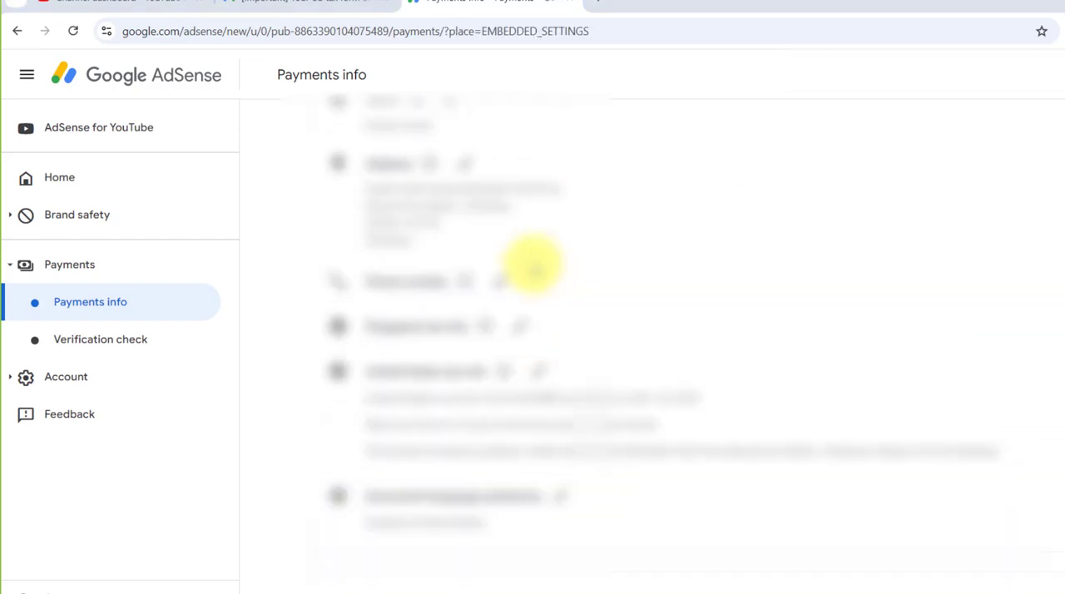
pyautogui.scroll(-4, 495, 236)
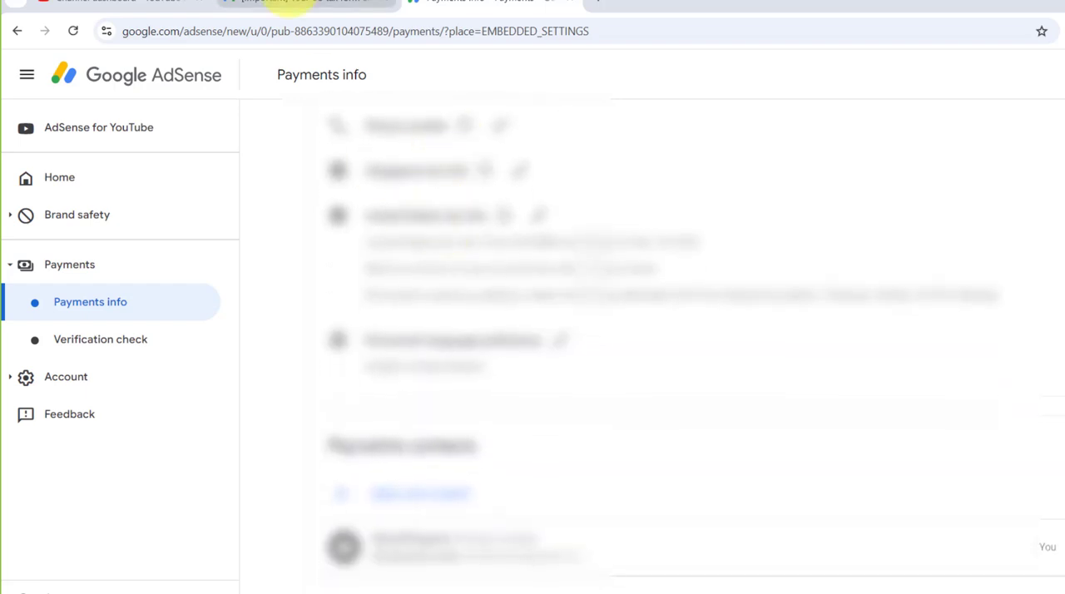
pyautogui.click(281, 5)
pyautogui.moveTo(568, 483); pyautogui.dragTo(562, 506)
pyautogui.click(454, 4)
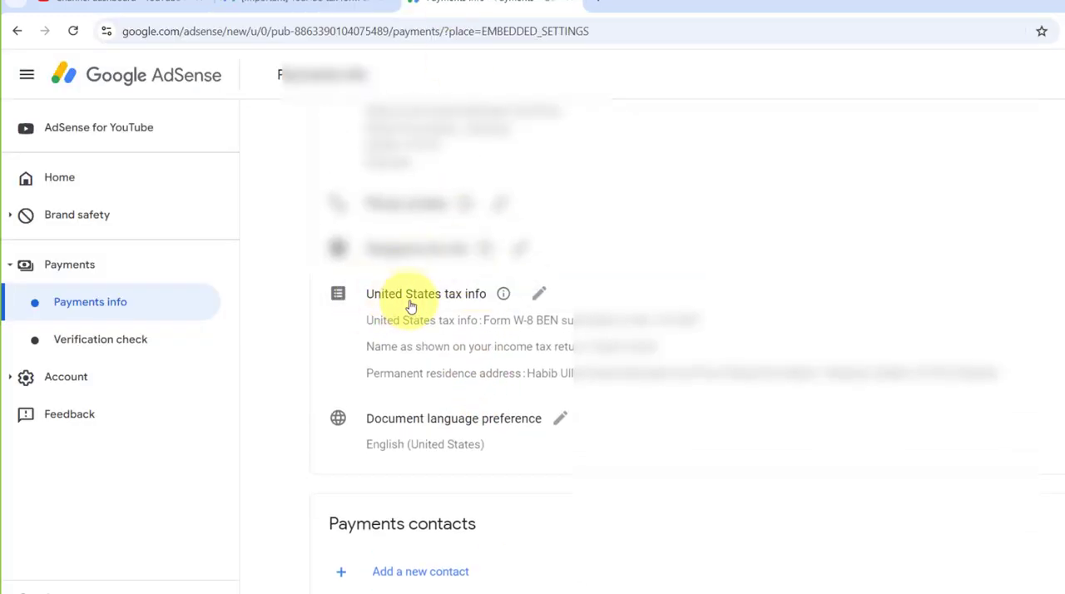
pyautogui.click(539, 296)
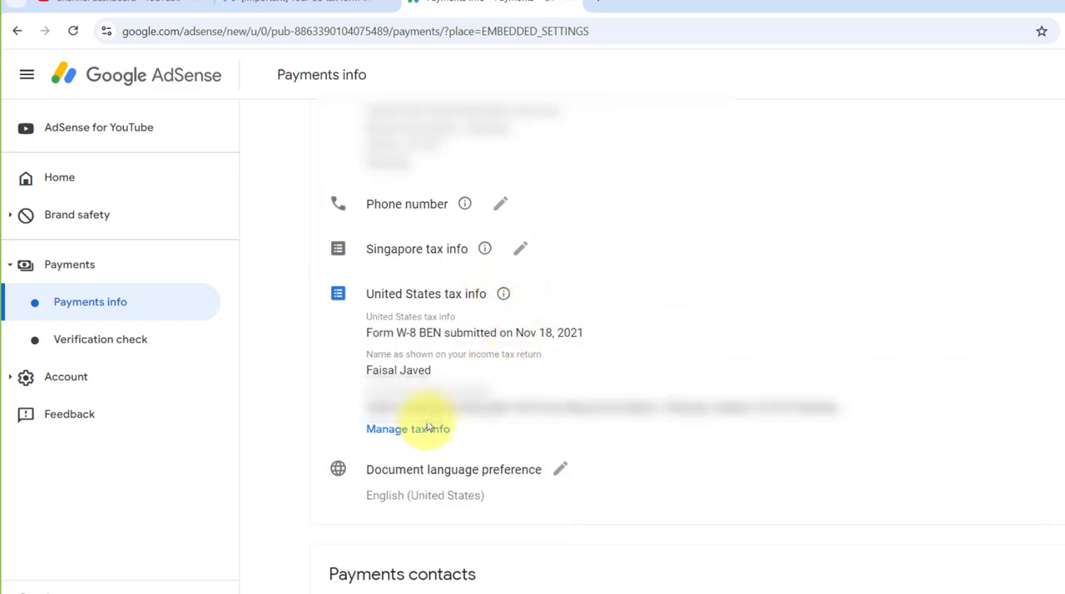
# Review the email's Manage tax info and Submit new form instructions, and open the tax info management page in AdSense.
pyautogui.click(274, 1)
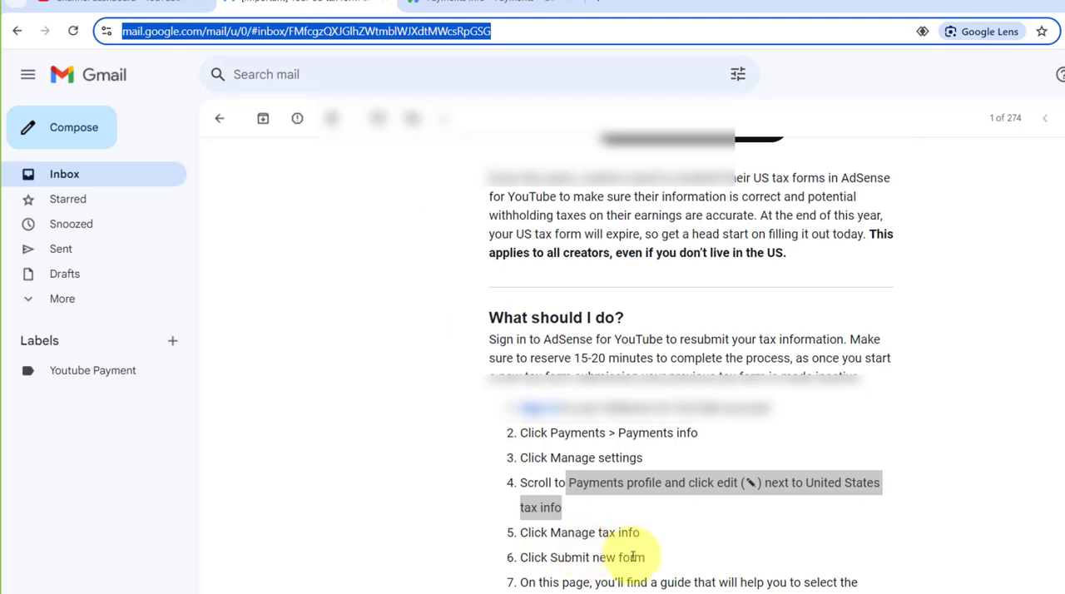
pyautogui.moveTo(646, 534); pyautogui.dragTo(552, 533)
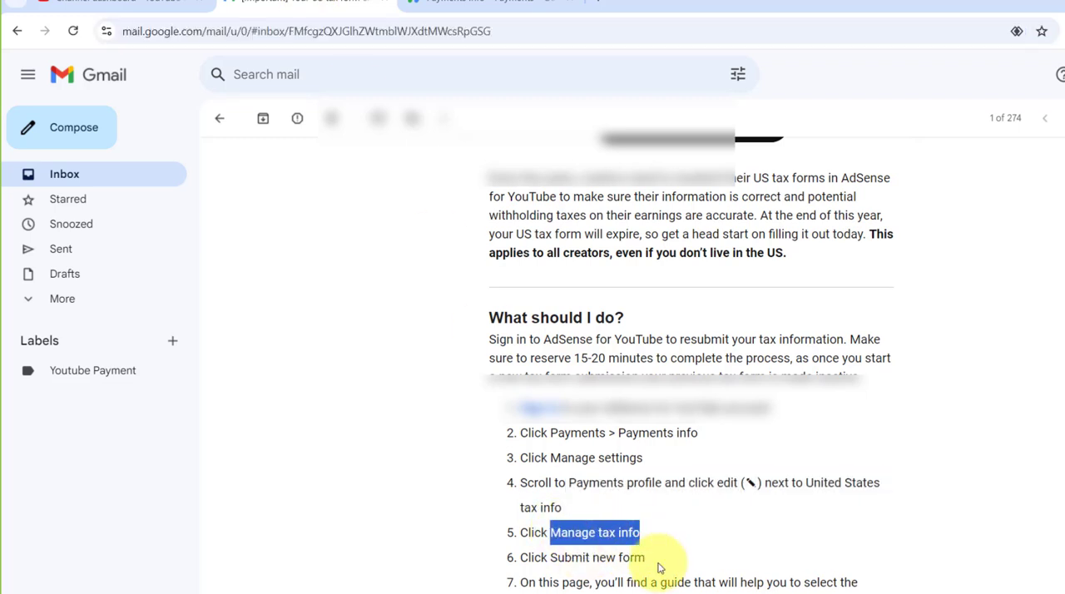
pyautogui.moveTo(646, 559); pyautogui.dragTo(550, 558)
pyautogui.scroll(-1, 690, 527)
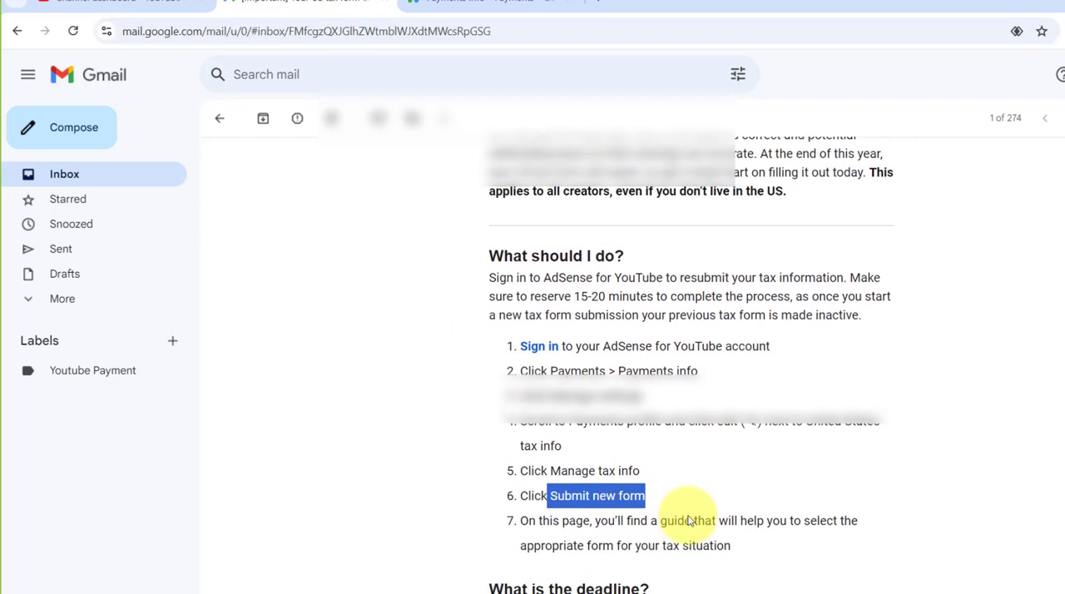
pyautogui.click(482, 2)
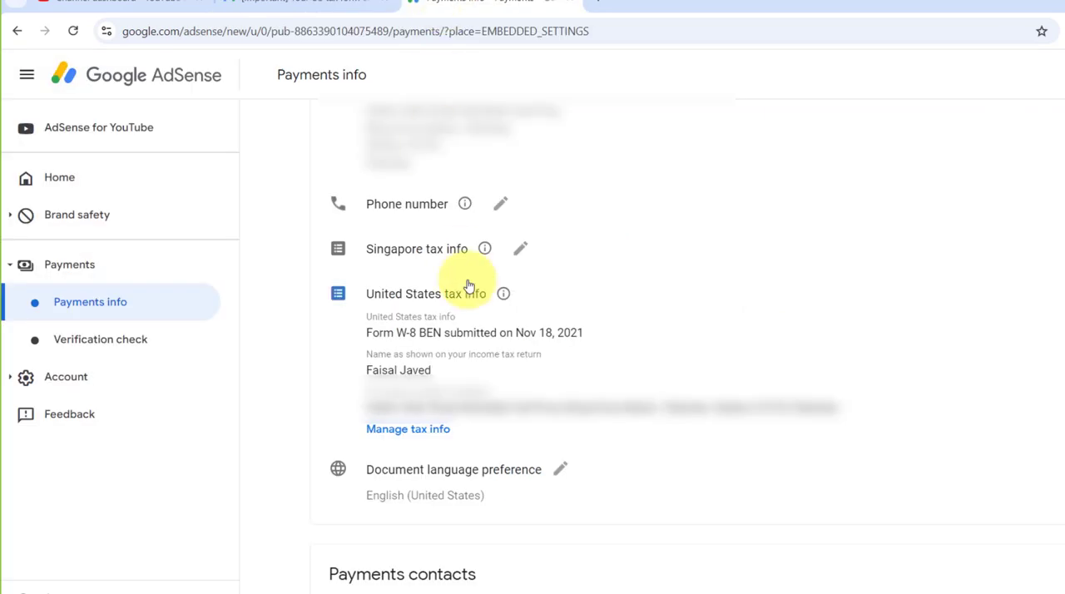
pyautogui.click(411, 433)
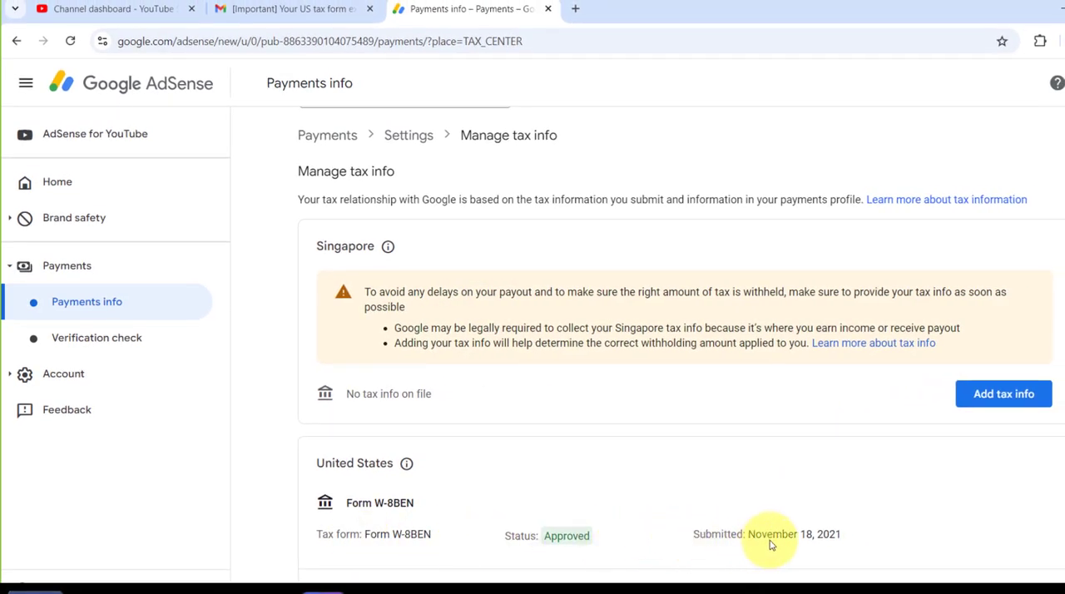
# Examine the submission date of the United States Form W-8BEN and expand its tax details and documents.
pyautogui.moveTo(841, 534); pyautogui.dragTo(781, 534)
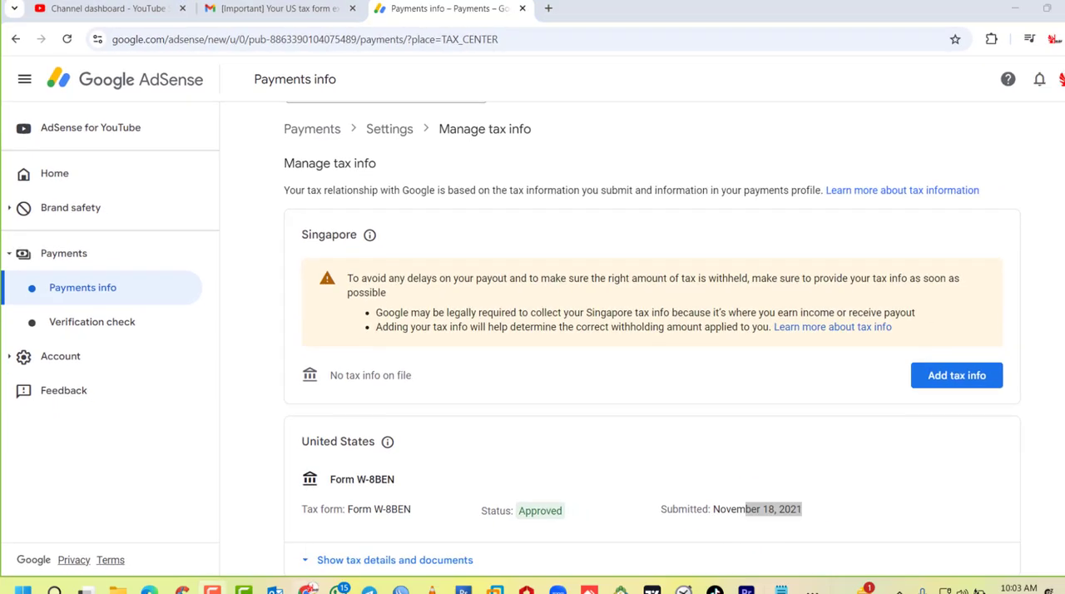
pyautogui.click(309, 559)
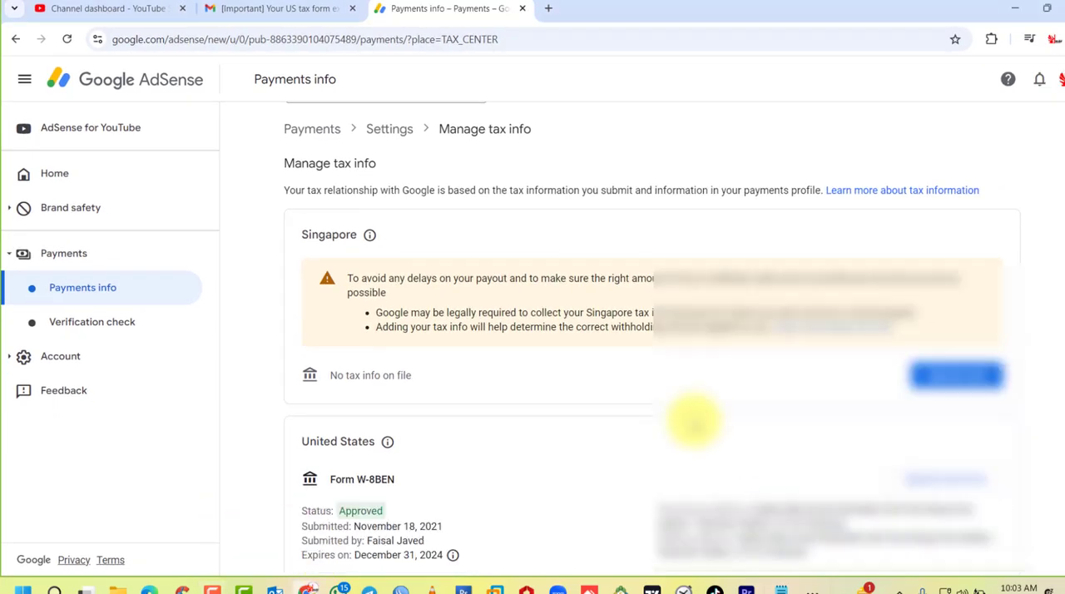
pyautogui.scroll(1, 699, 416)
pyautogui.scroll(-3, 699, 416)
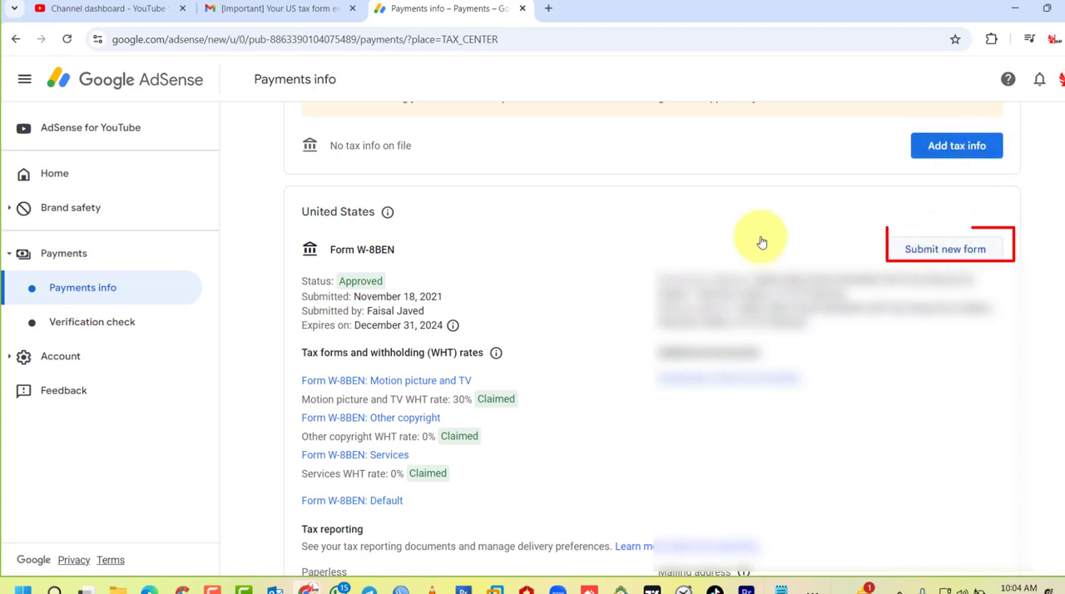
# Recheck the email's Submit new form instruction and start a new United States tax form, accepting removal of the previous one.
pyautogui.click(298, 9)
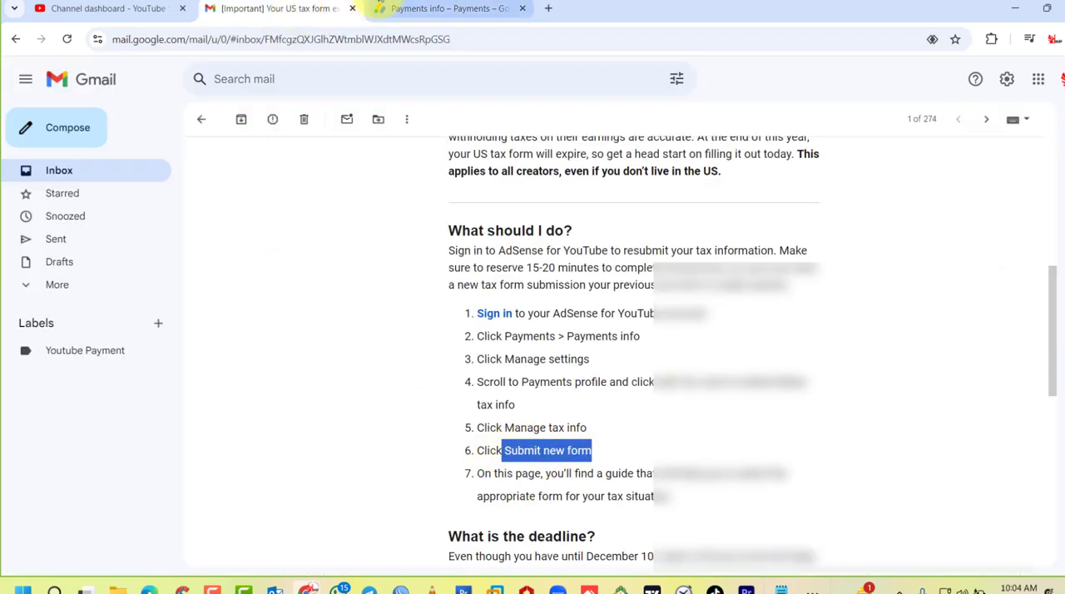
pyautogui.click(379, 7)
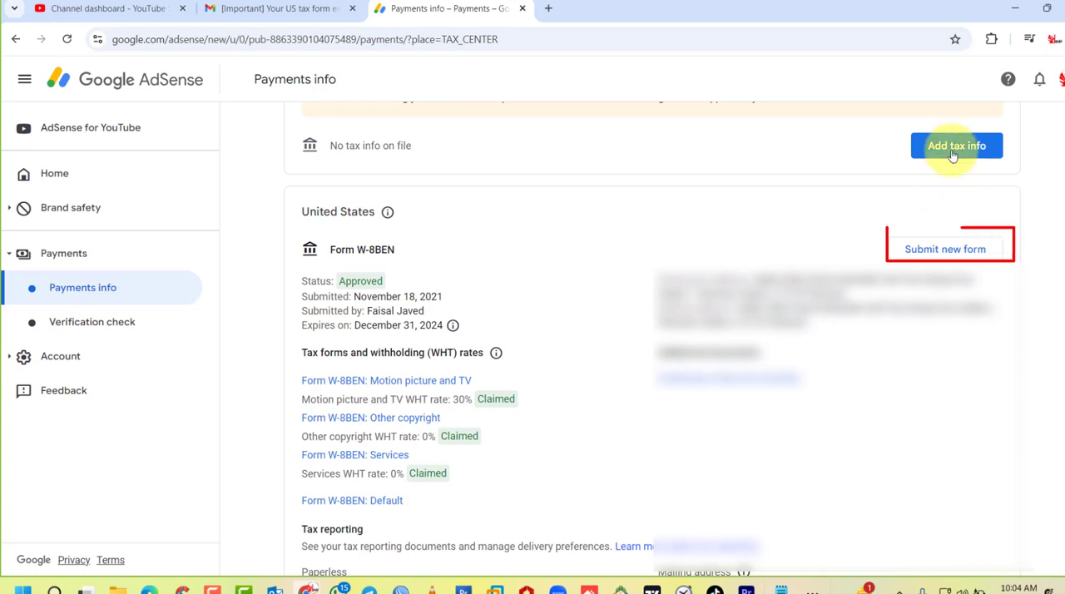
pyautogui.click(947, 252)
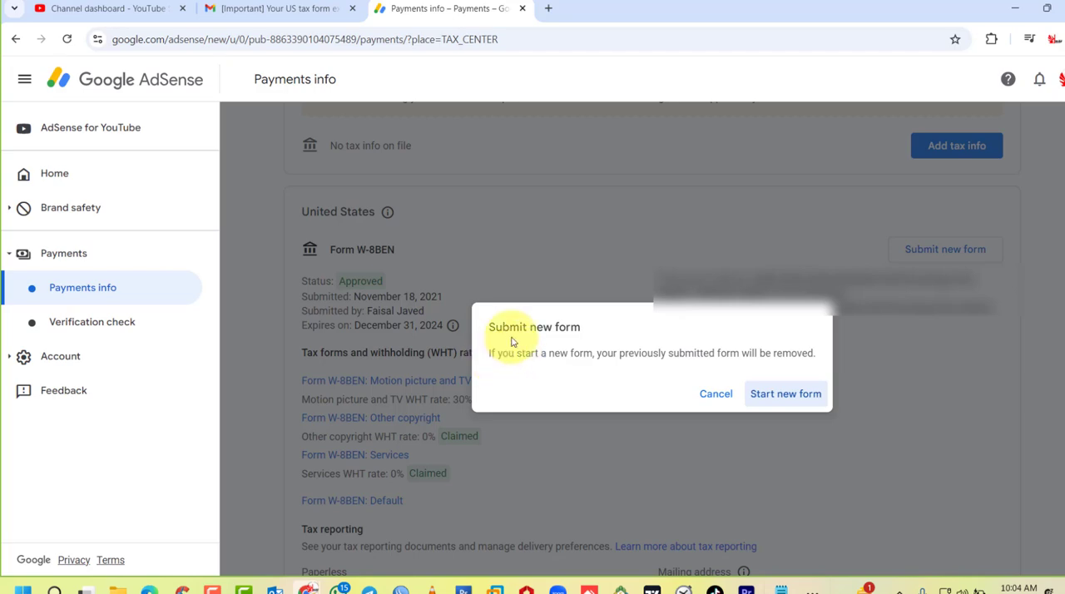
pyautogui.click(782, 393)
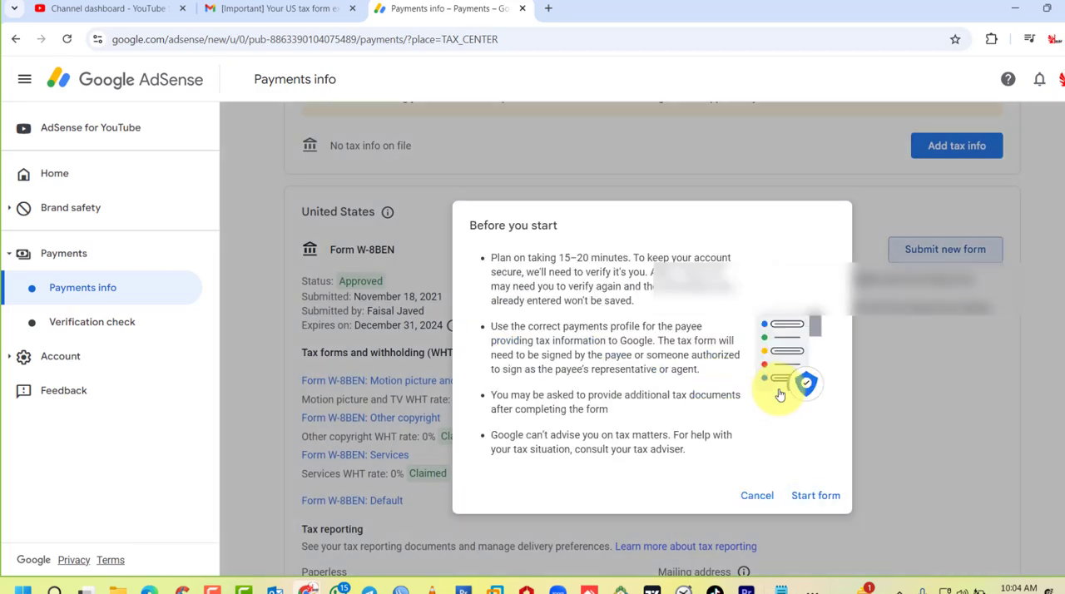
pyautogui.click(820, 496)
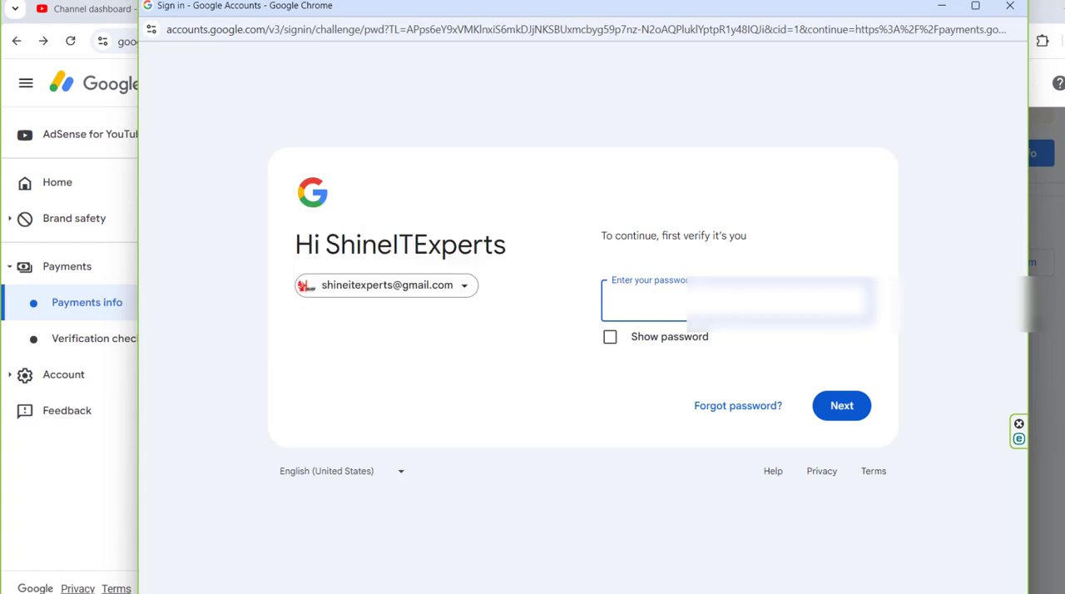
# Verify the sign-in with the account password and declare the account type as Individual.
pyautogui.hotkey('ctrl', 'v')
pyautogui.click(861, 414)
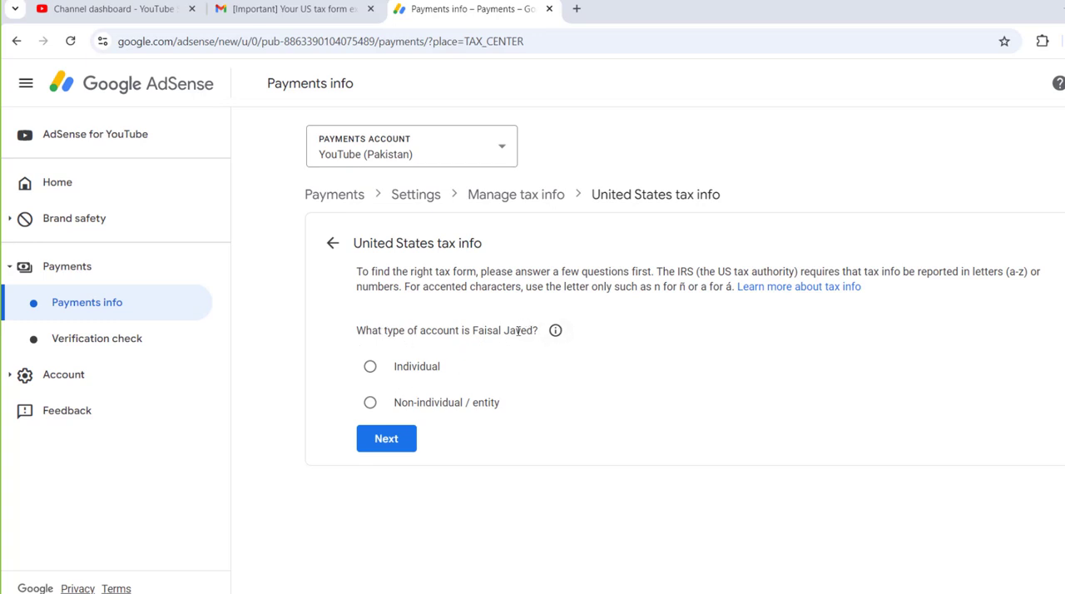
pyautogui.click(373, 371)
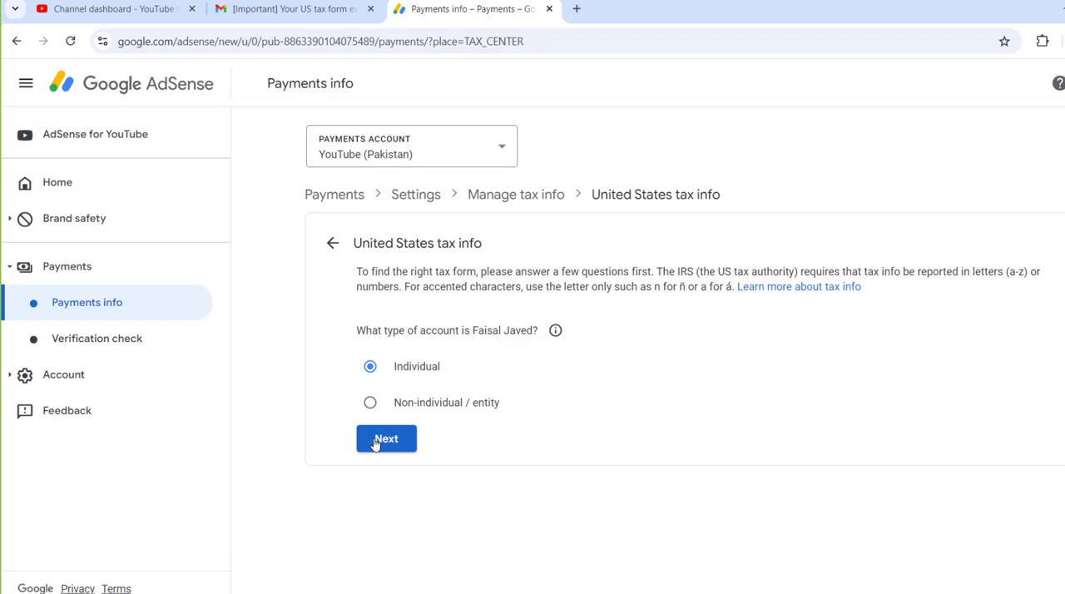
pyautogui.click(377, 441)
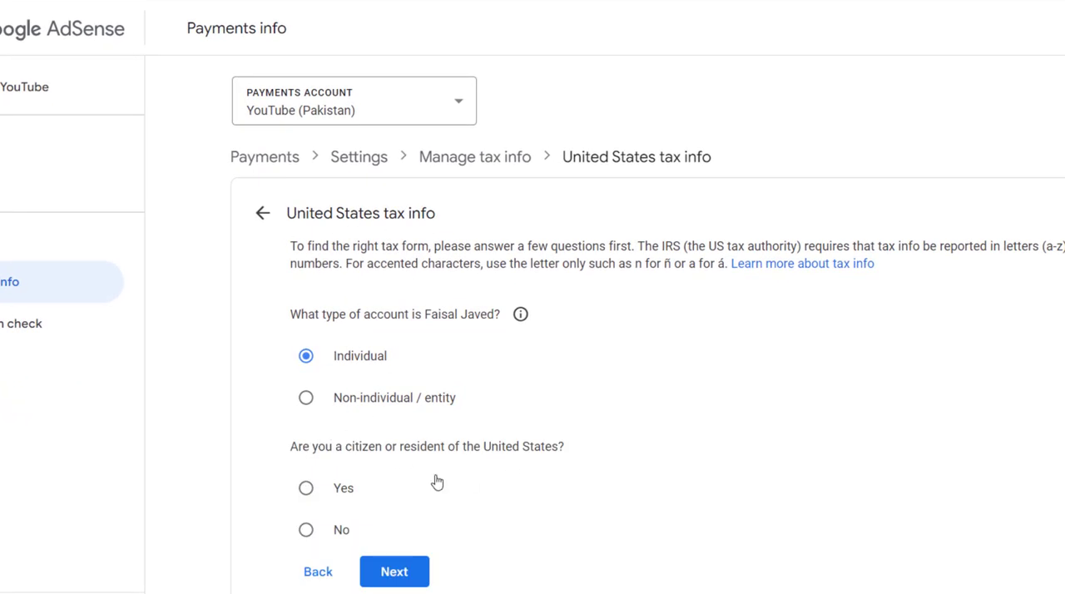
# Answer No to being a US citizen or resident and choose the W-8BEN tax form.
pyautogui.click(306, 528)
pyautogui.click(383, 571)
pyautogui.scroll(-2, 737, 383)
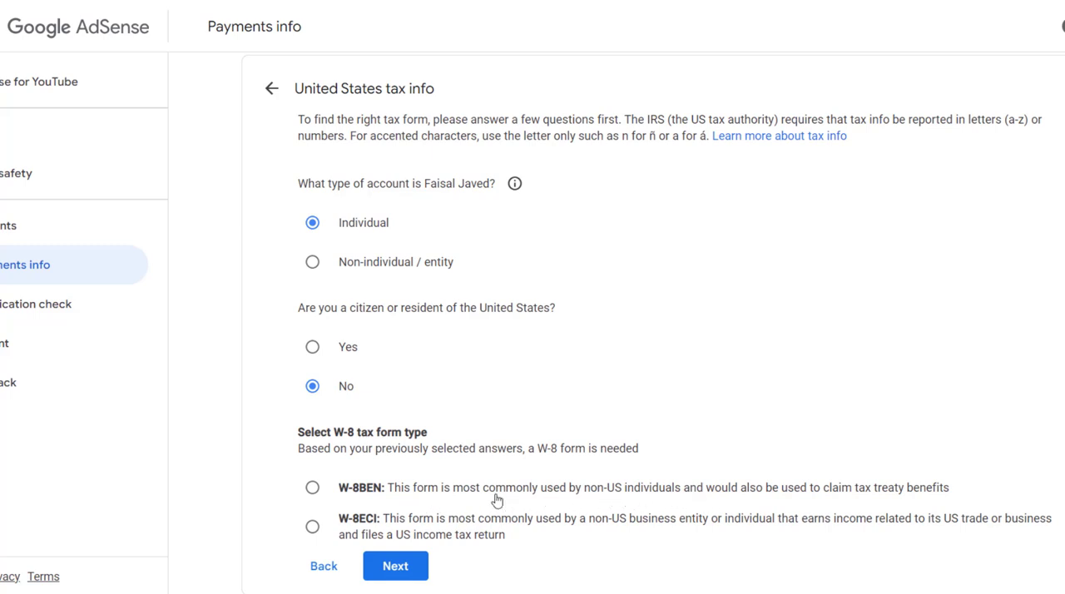
pyautogui.click(340, 492)
pyautogui.scroll(1, 490, 546)
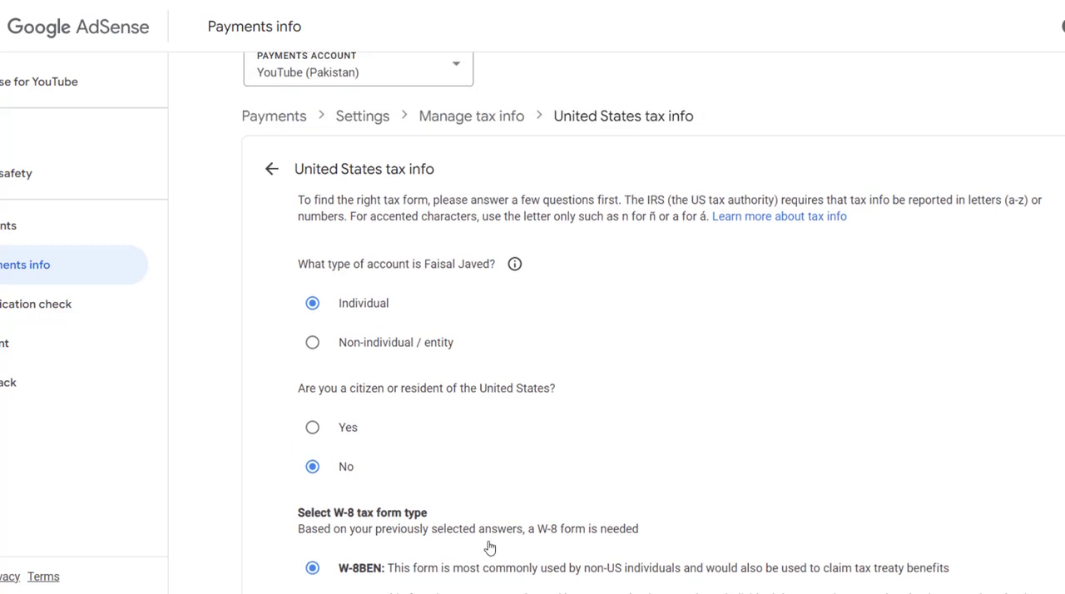
pyautogui.scroll(-1, 490, 546)
pyautogui.click(456, 572)
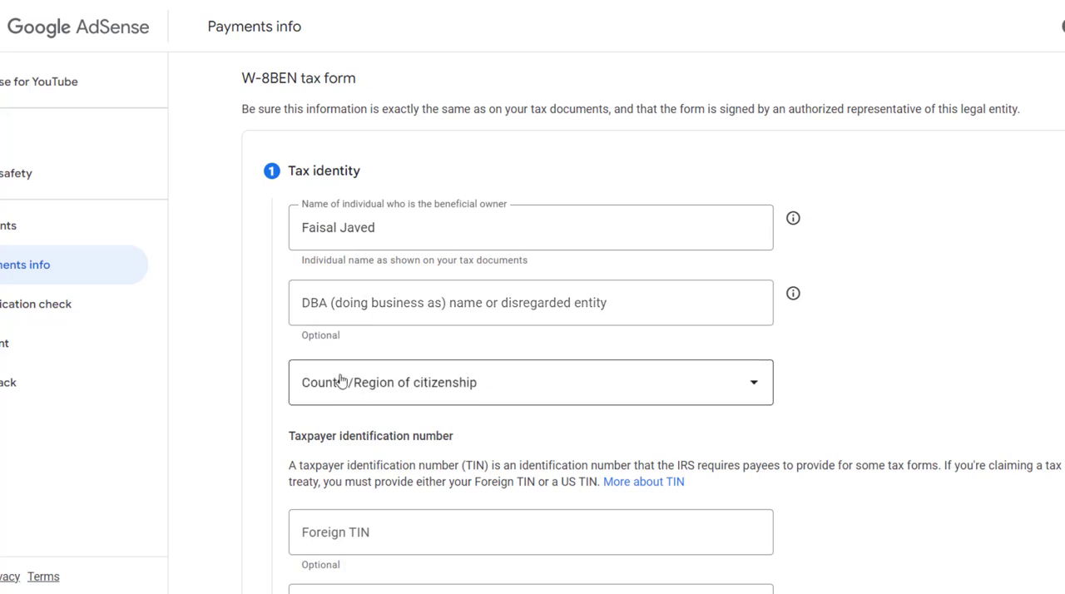
# Complete the tax identity section with Pakistan as country of citizenship and the foreign taxpayer identification number.
pyautogui.click(502, 395)
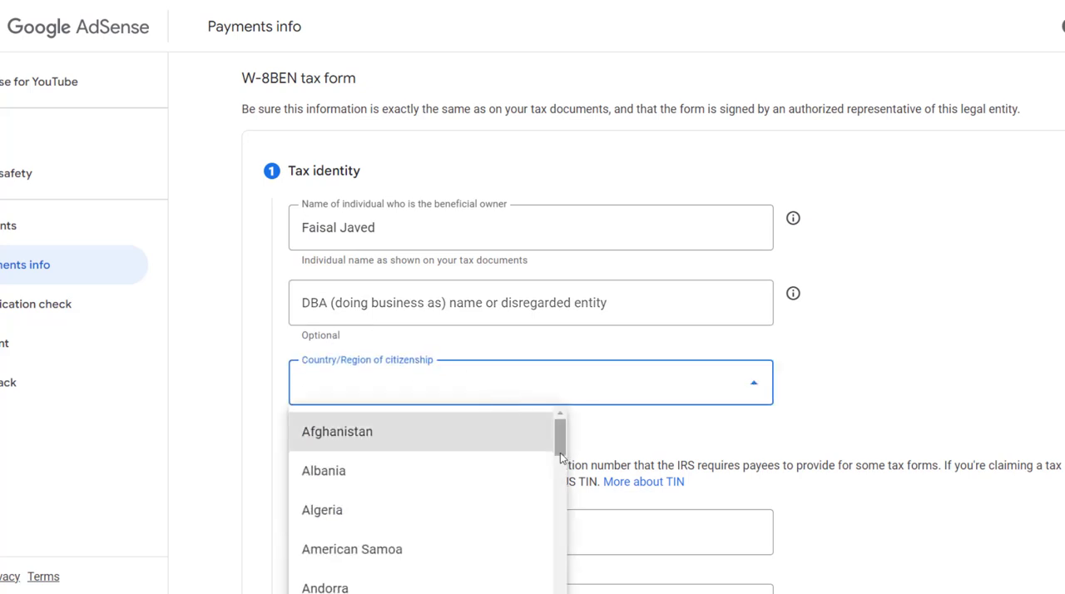
pyautogui.scroll(-20, 561, 456)
pyautogui.scroll(1, 549, 464)
pyautogui.scroll(-3, 549, 463)
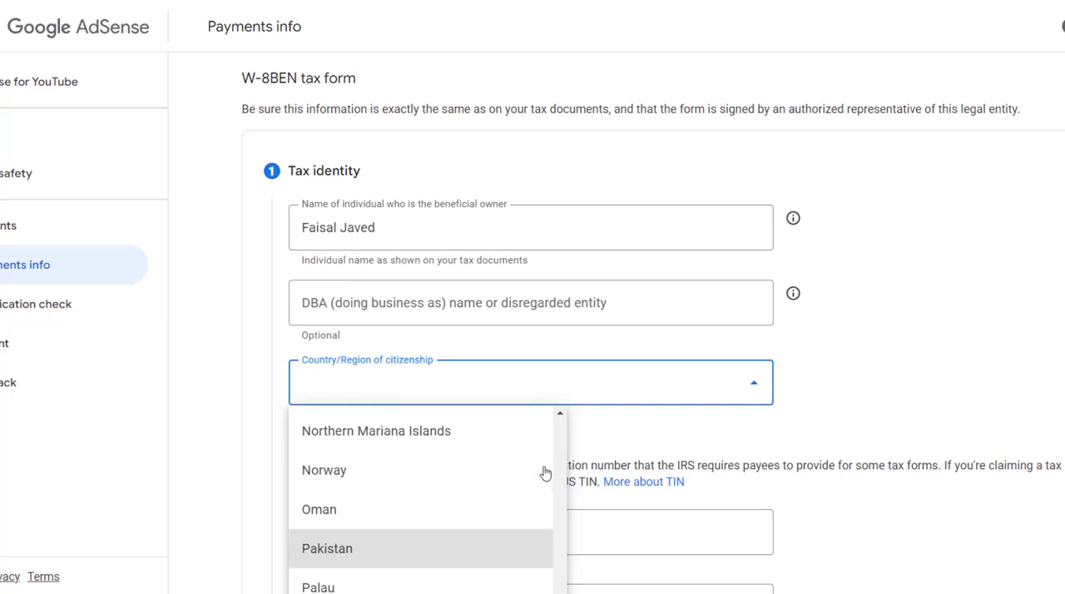
pyautogui.click(344, 548)
pyautogui.scroll(-2, 897, 345)
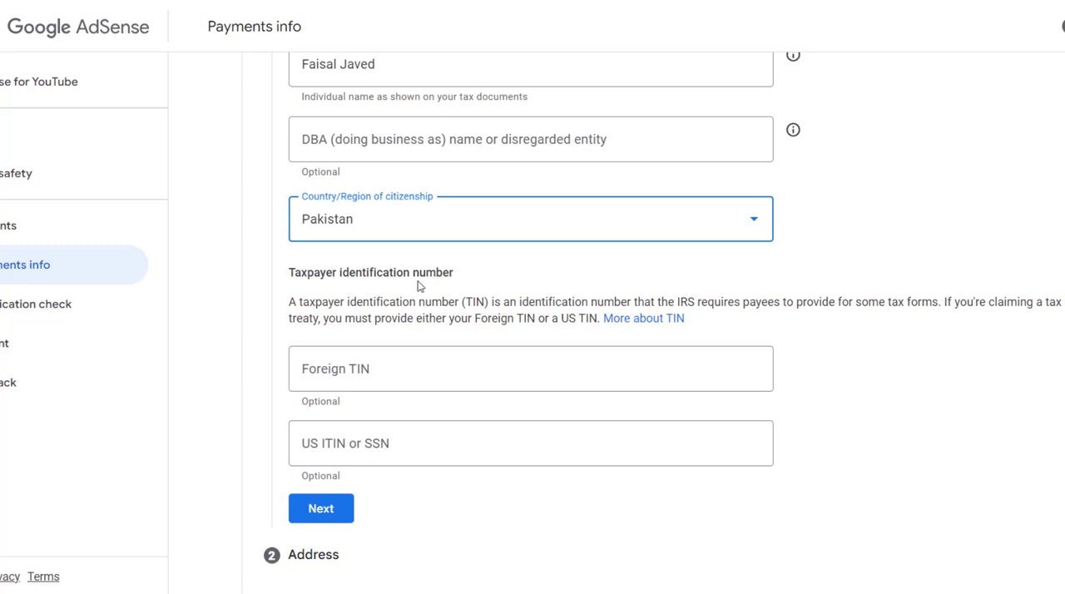
pyautogui.click(389, 369)
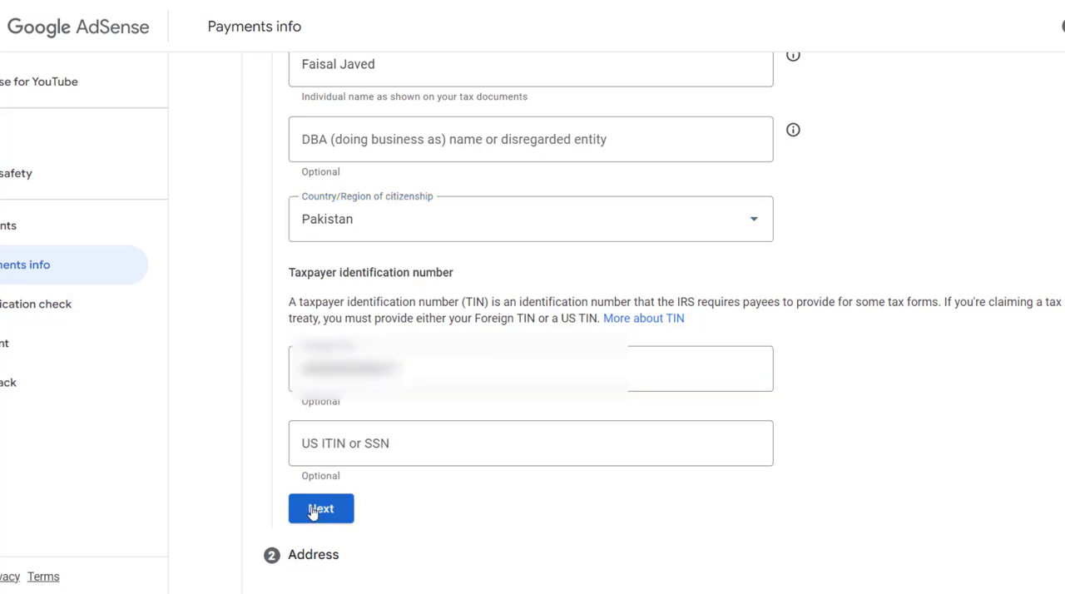
pyautogui.click(319, 512)
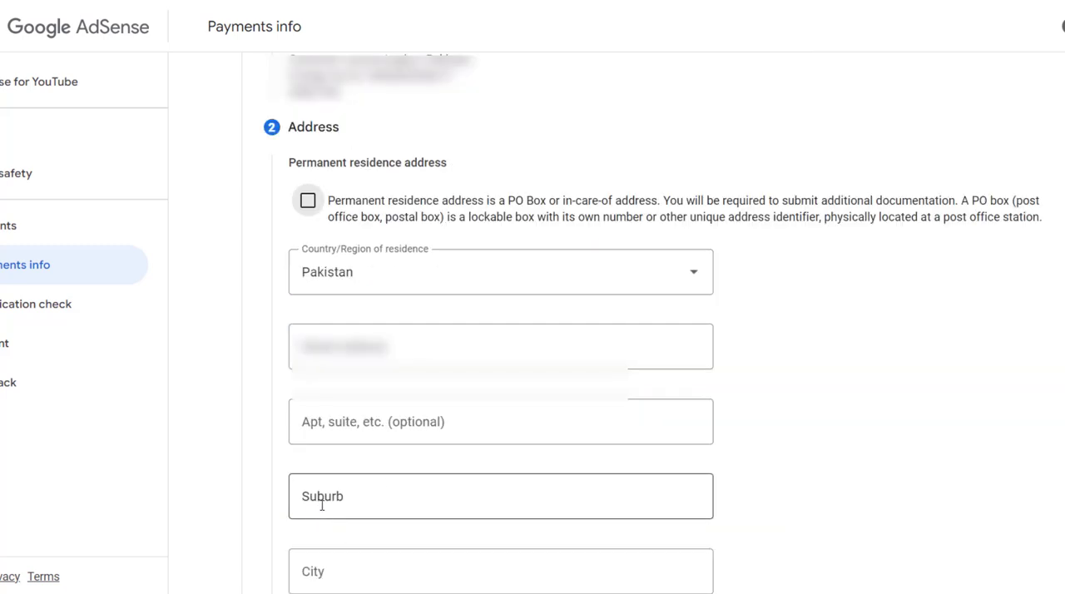
# Complete the permanent residence address, marking it as a PO Box or in-care-of address and the same as the mailing address.
pyautogui.scroll(-1, 407, 249)
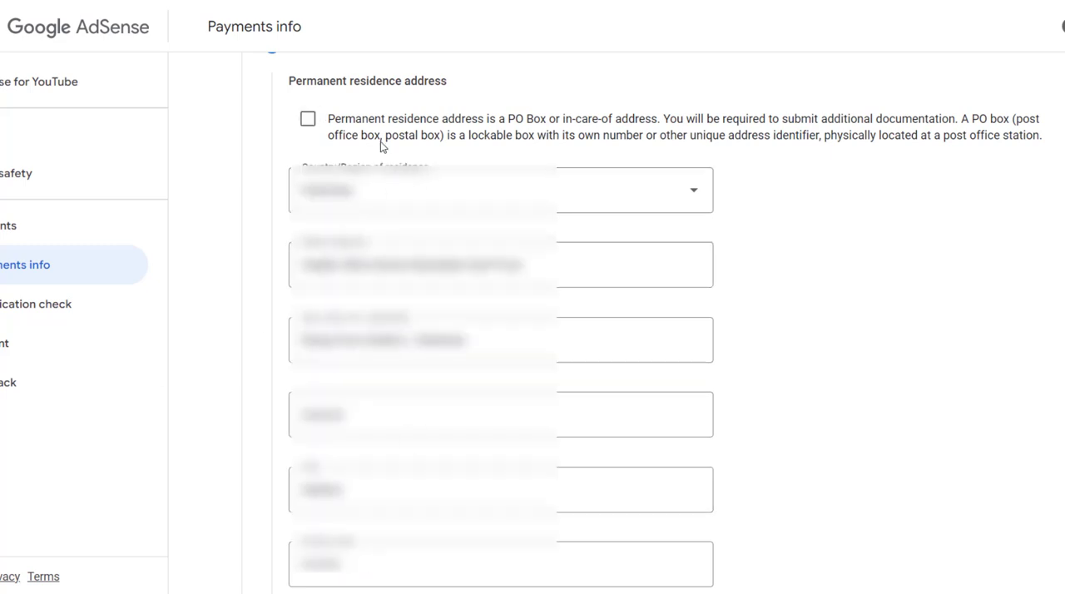
pyautogui.click(308, 119)
pyautogui.scroll(-2, 639, 259)
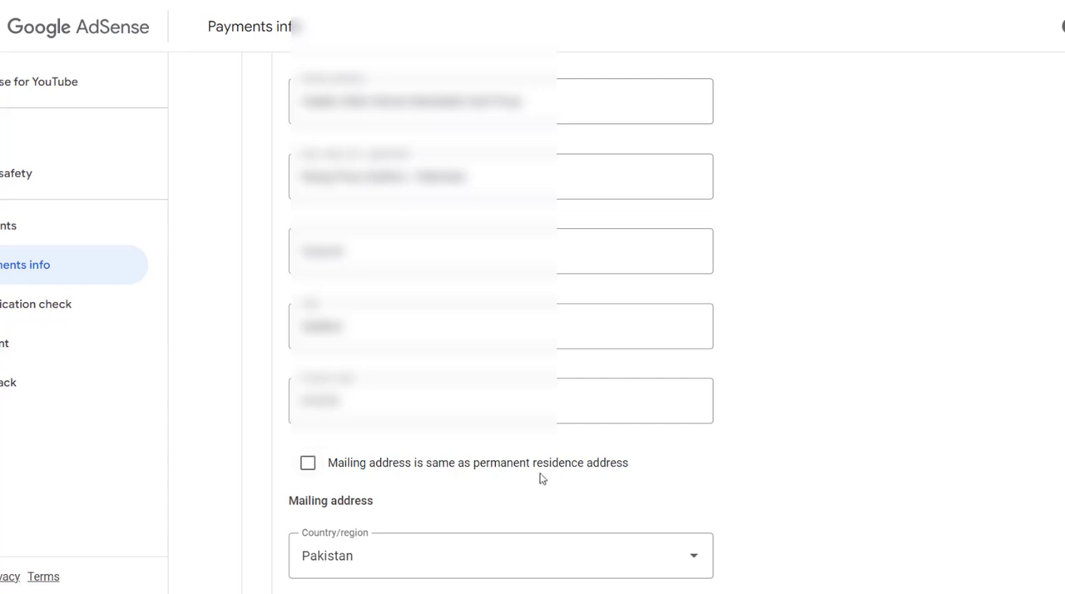
pyautogui.click(310, 471)
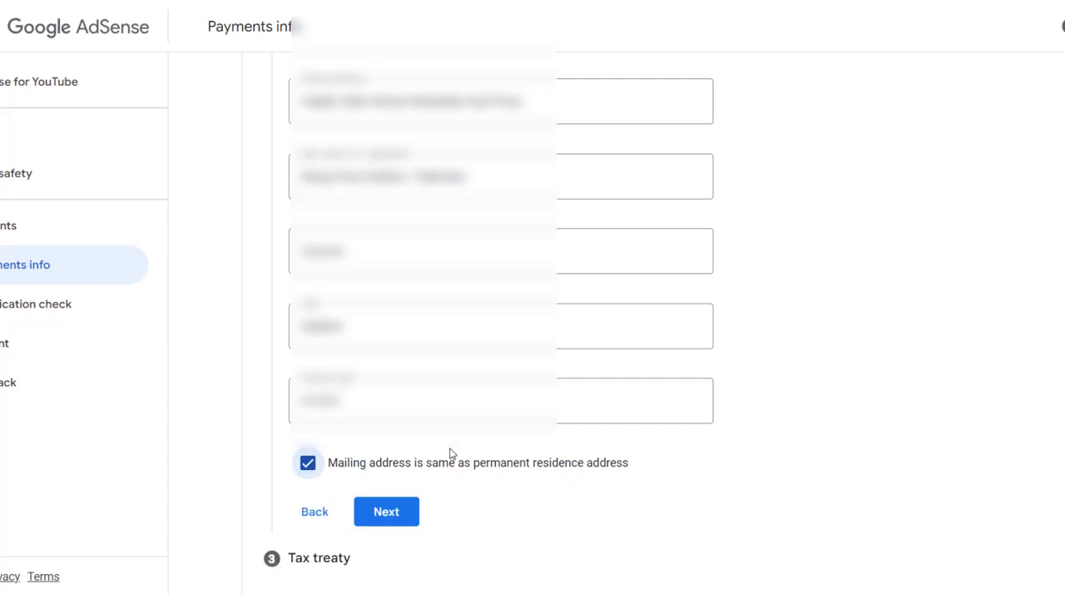
pyautogui.click(390, 518)
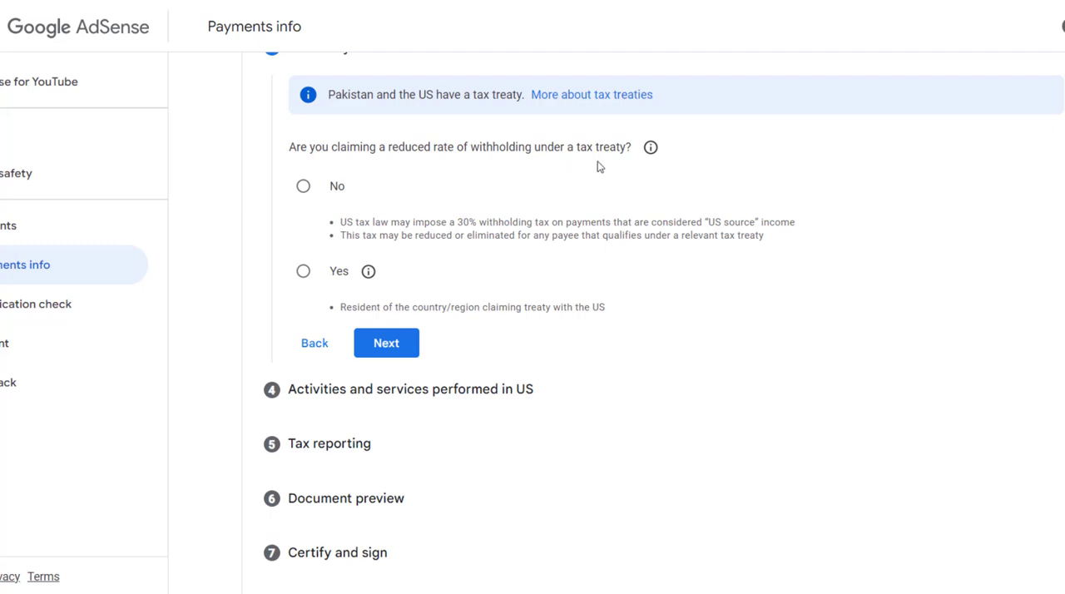
# Claim a reduced withholding rate under a tax treaty as a resident of Pakistan.
pyautogui.click(304, 273)
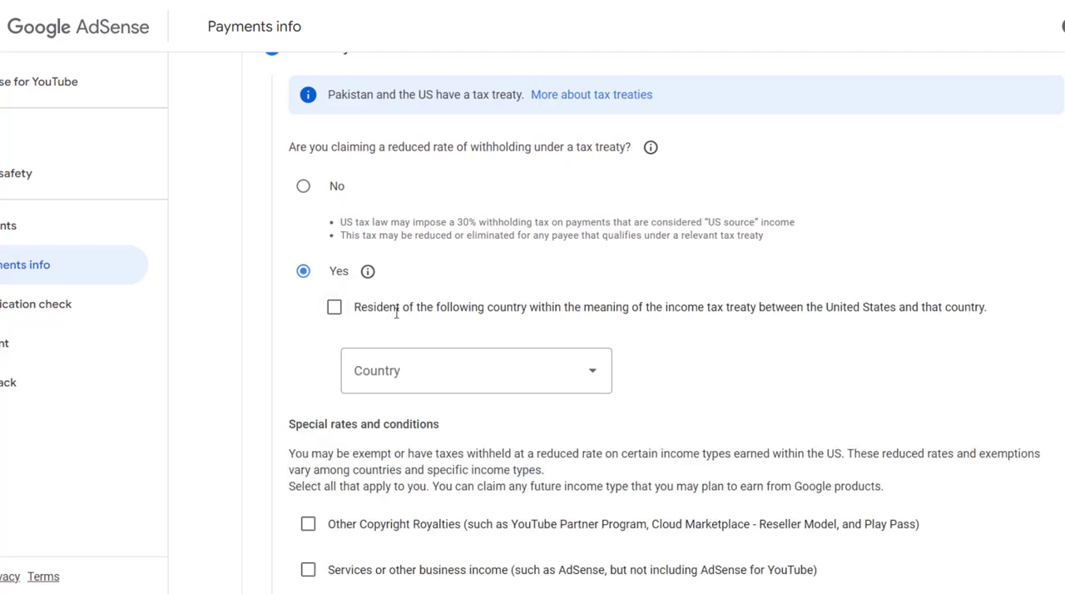
pyautogui.click(333, 308)
pyautogui.click(404, 376)
pyautogui.press('p')
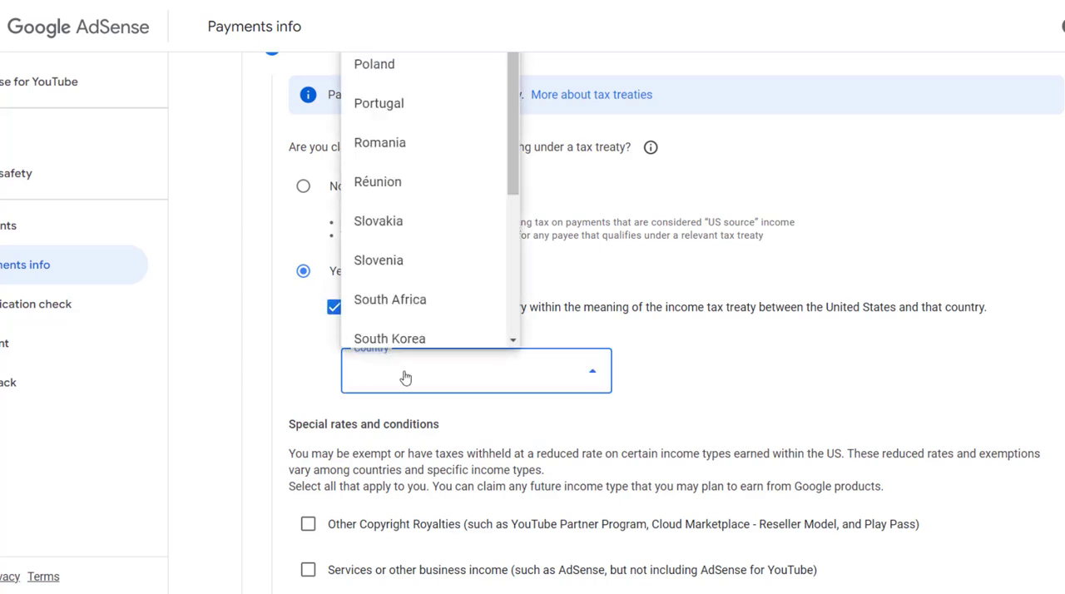
pyautogui.scroll(-6, 491, 221)
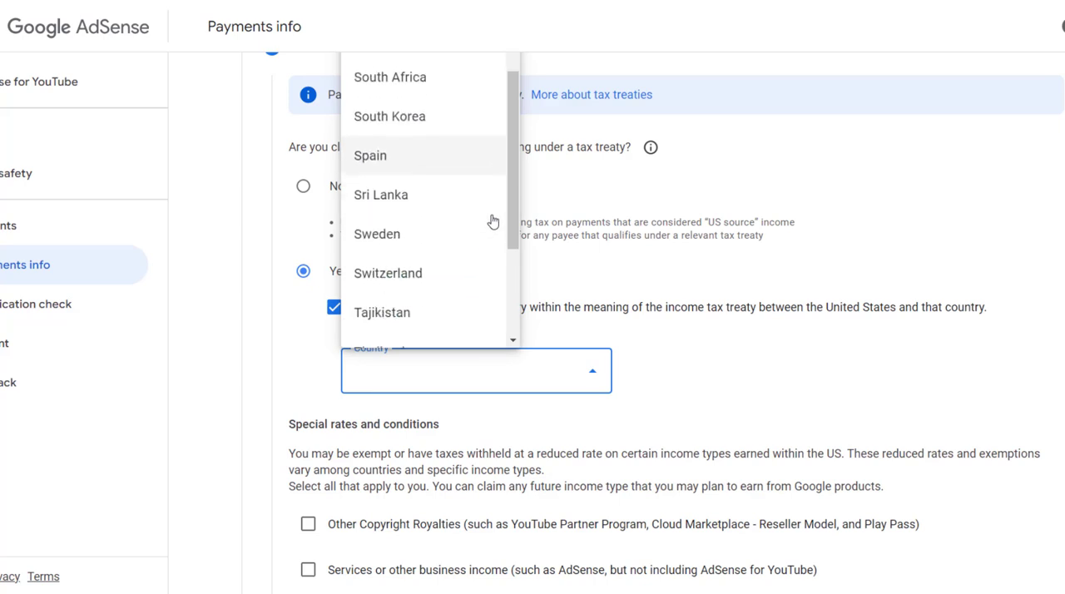
pyautogui.scroll(5, 492, 221)
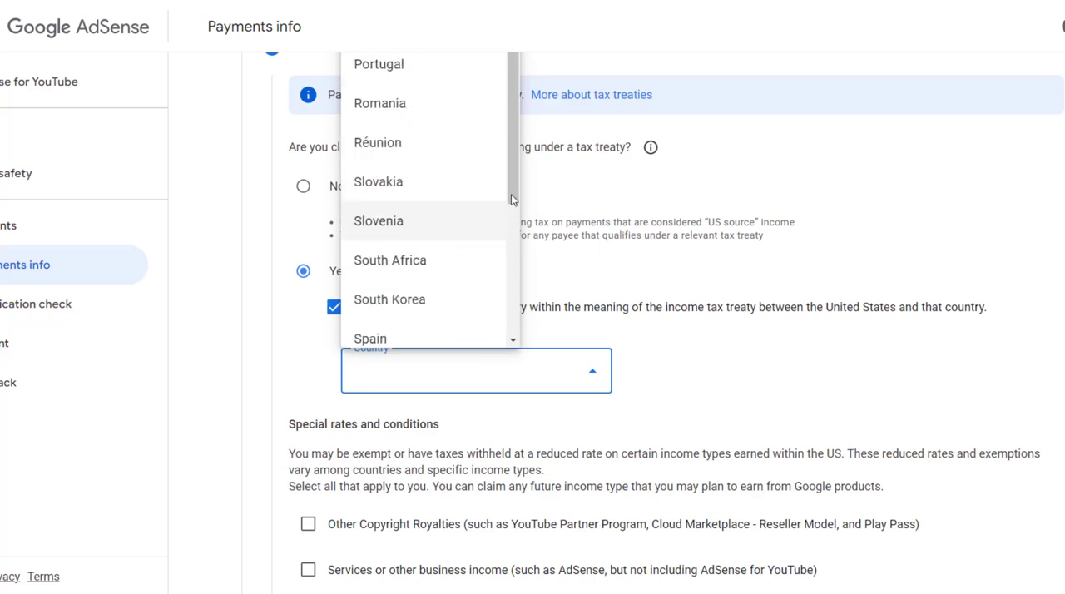
pyautogui.moveTo(511, 198)
pyautogui.mouseDown()
pyautogui.moveTo(510, 322)
pyautogui.moveTo(503, 178)
pyautogui.mouseUp()
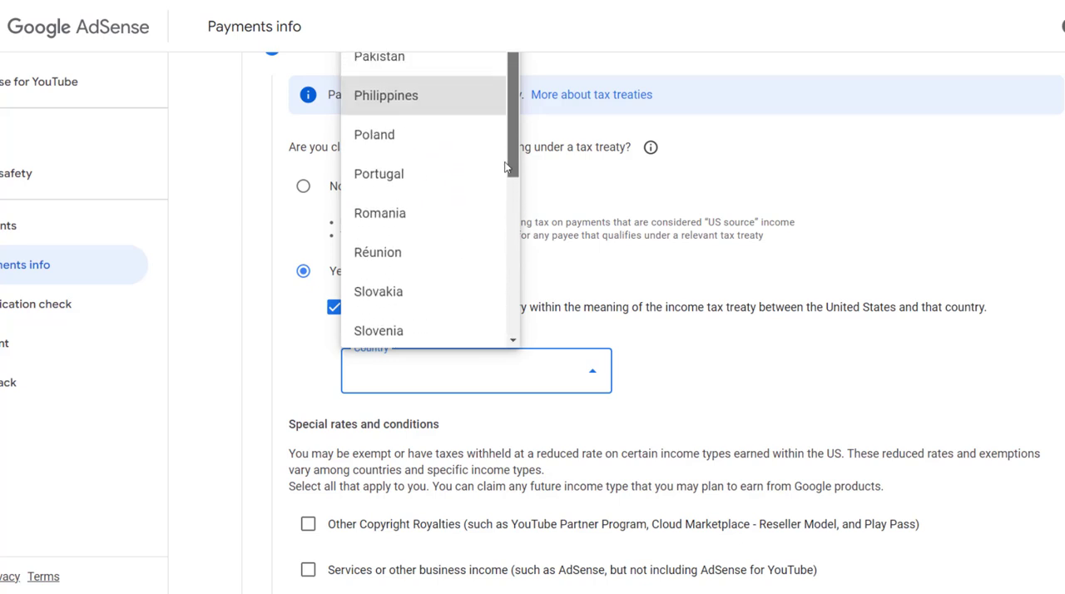
pyautogui.click(454, 70)
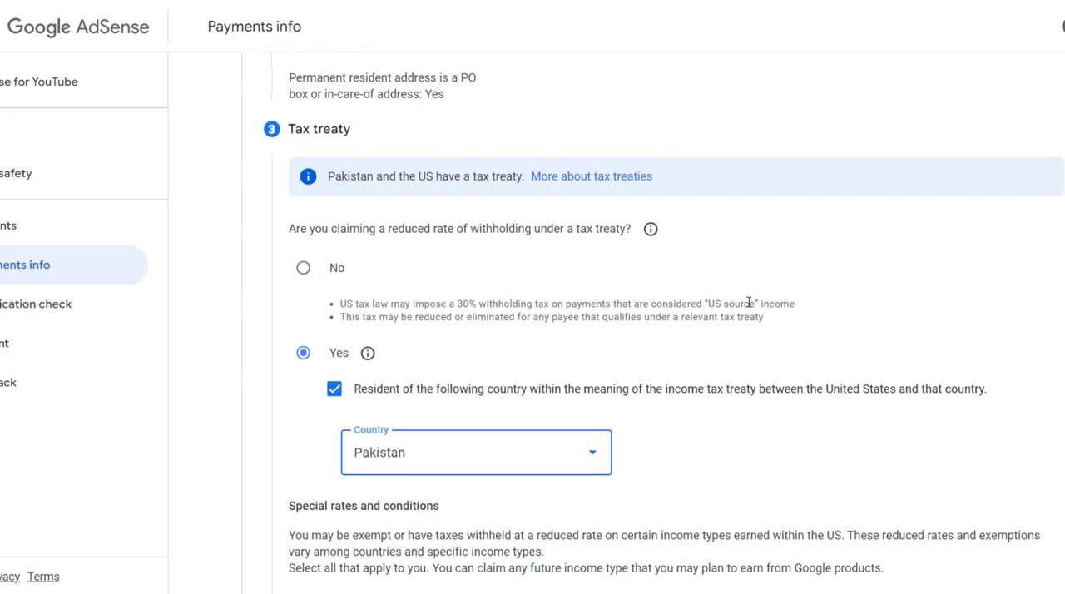
# Claim Other Copyright Royalties under Article 8 and paragraph 1 with the 0% reduced treaty withholding rate.
pyautogui.scroll(-3, 302, 283)
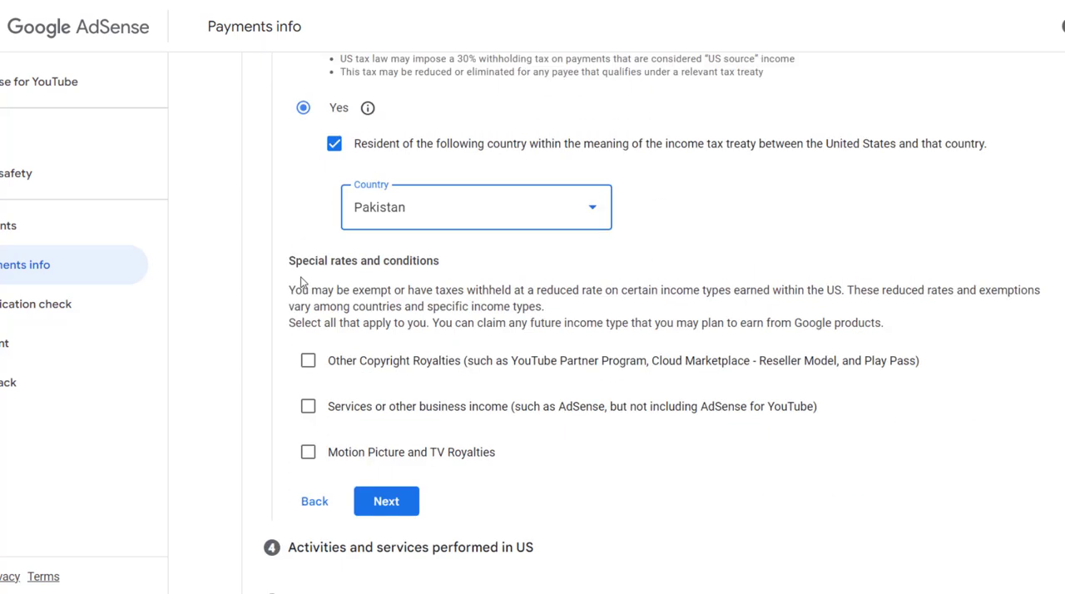
pyautogui.click(309, 363)
pyautogui.click(366, 424)
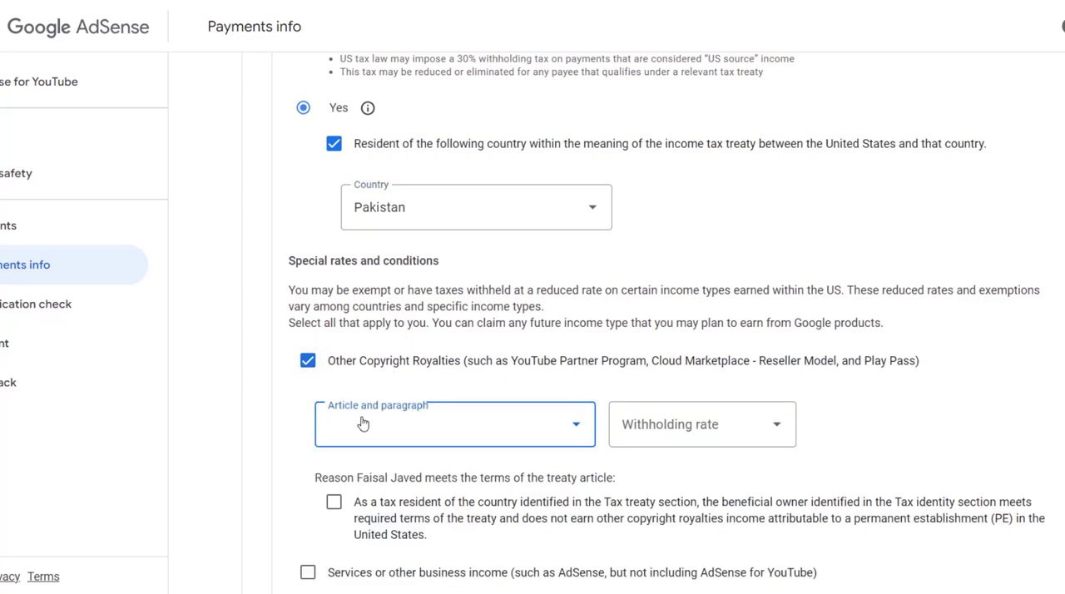
pyautogui.click(372, 474)
pyautogui.click(684, 428)
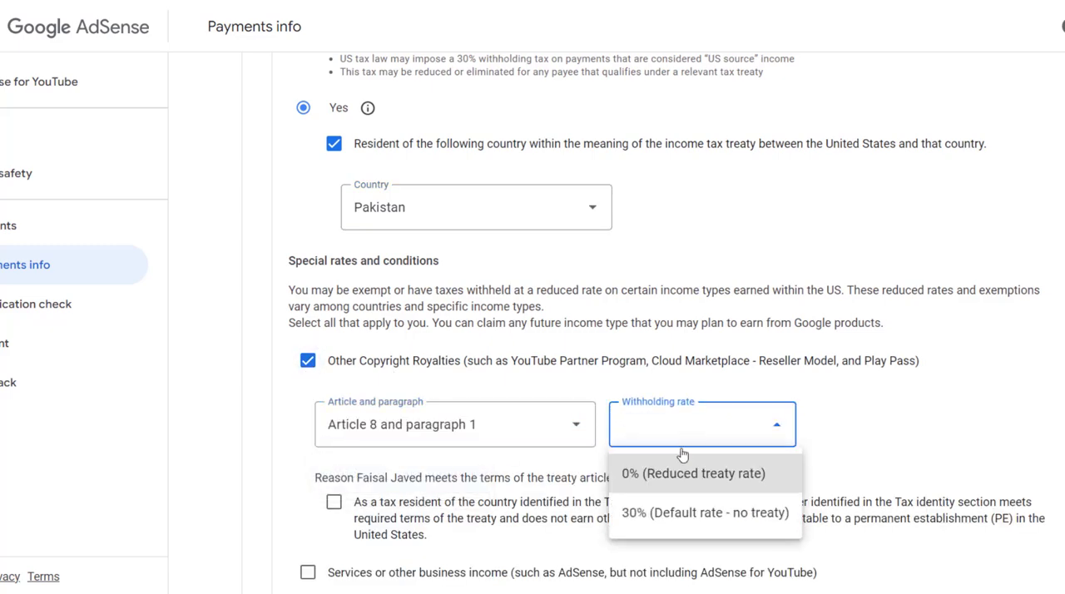
pyautogui.click(676, 476)
# Claim Services or other business income under Article 3 and paragraph 2 with the 0% reduced treaty rate.
pyautogui.scroll(-2, 892, 363)
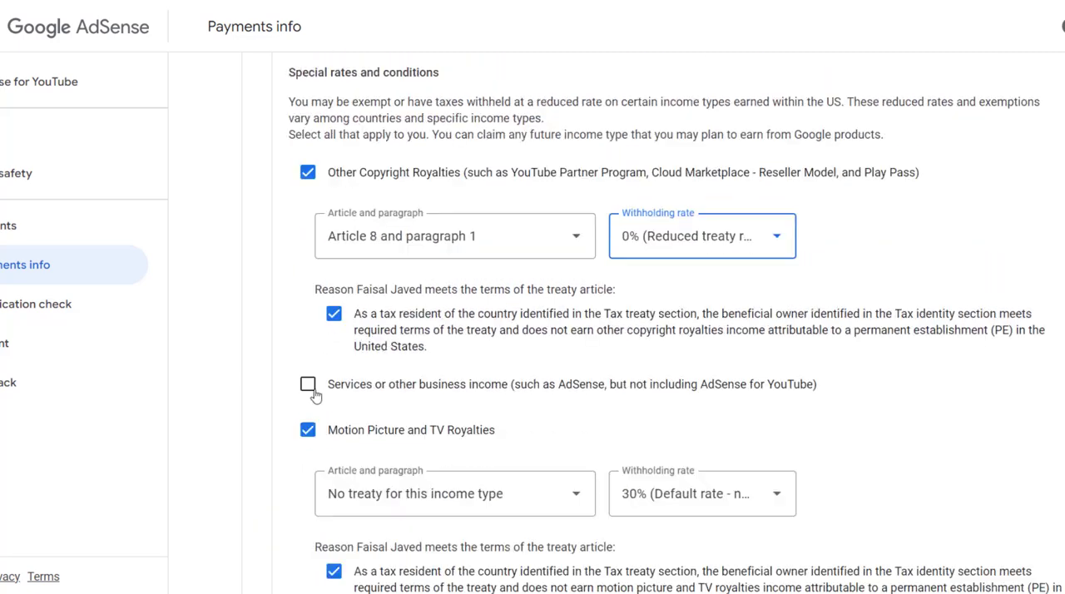
pyautogui.click(309, 385)
pyautogui.click(417, 442)
pyautogui.click(399, 494)
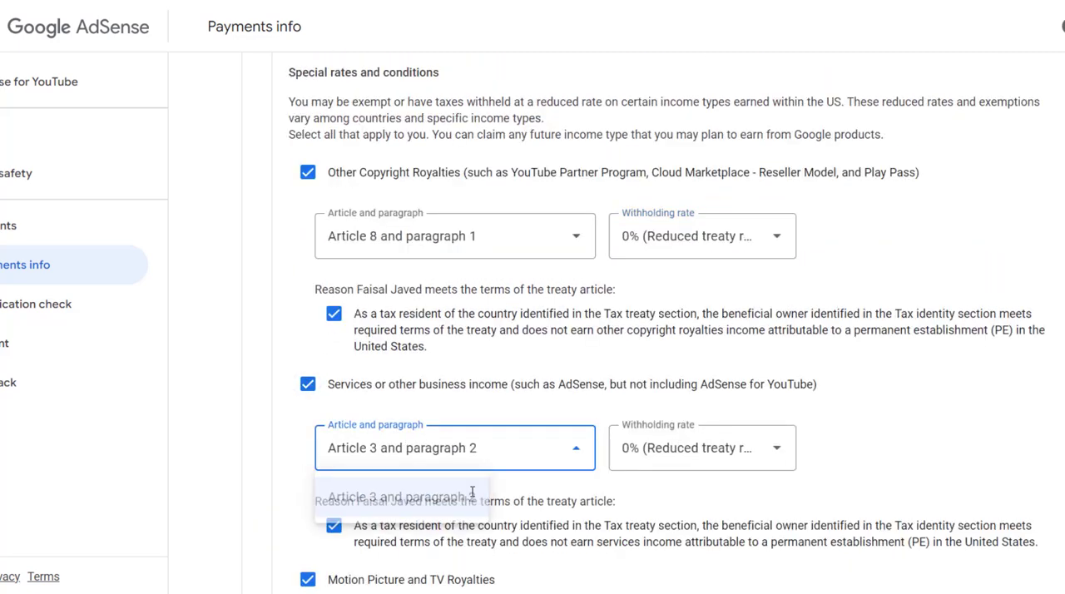
pyautogui.click(721, 450)
pyautogui.click(683, 494)
# Set Motion Picture and TV Royalties to no treaty with the 30% default rate, and complete the tax treaty section.
pyautogui.scroll(-3, 325, 302)
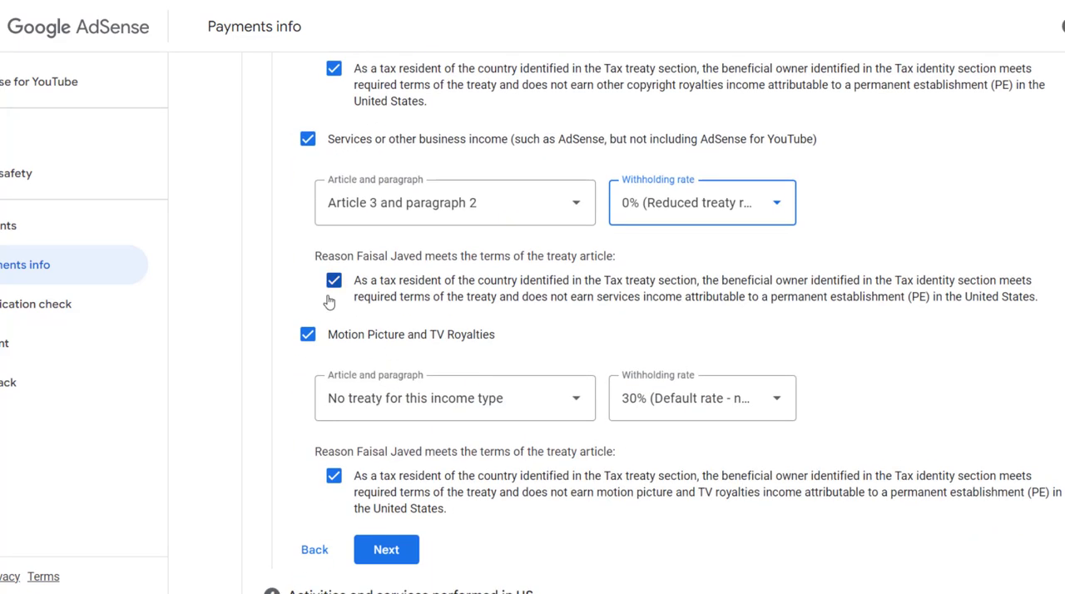
pyautogui.click(352, 399)
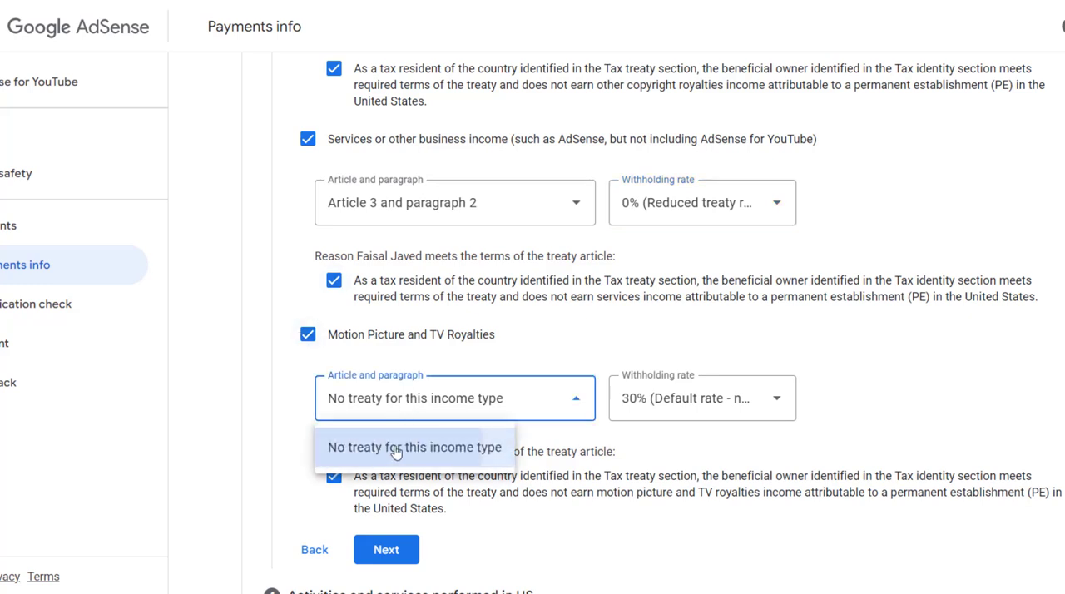
pyautogui.click(375, 447)
pyautogui.click(724, 403)
pyautogui.click(714, 444)
pyautogui.scroll(-2, 668, 411)
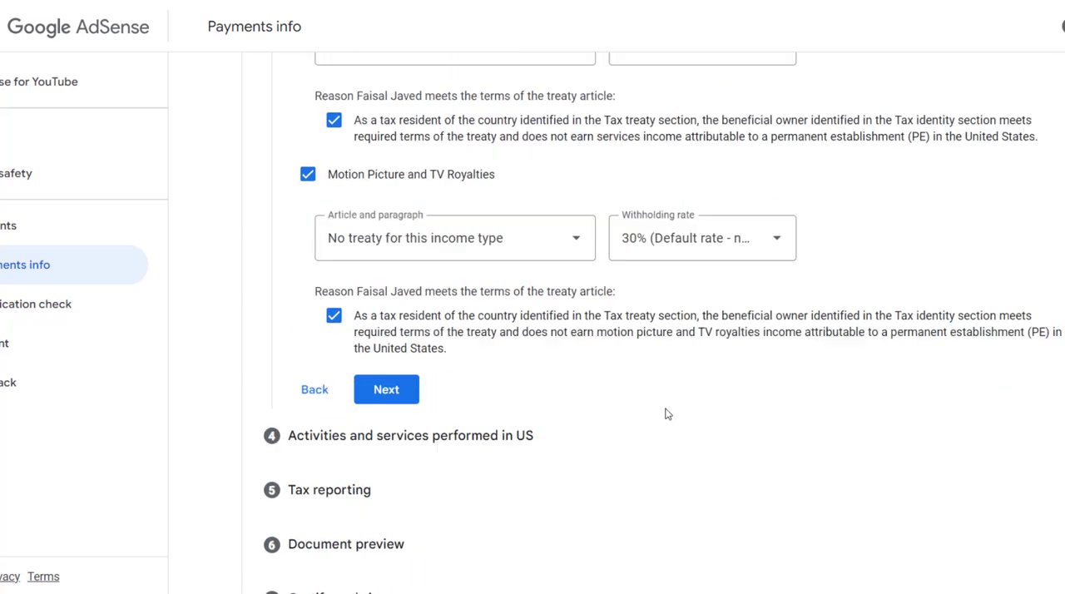
pyautogui.click(386, 388)
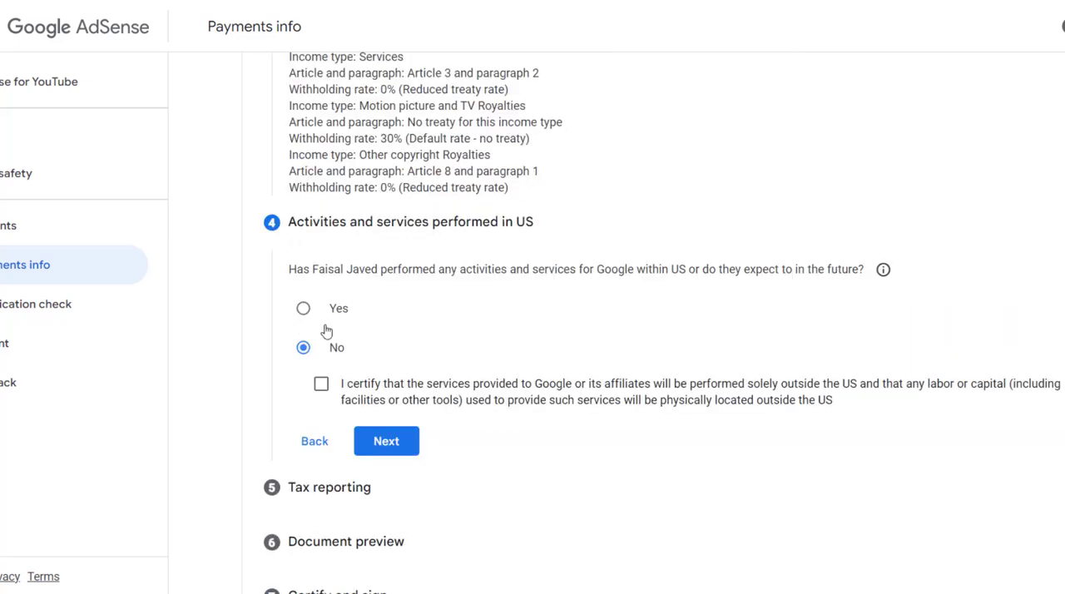
# Answer No to activities performed in the US and certify that all services are performed solely outside the US.
pyautogui.click(322, 388)
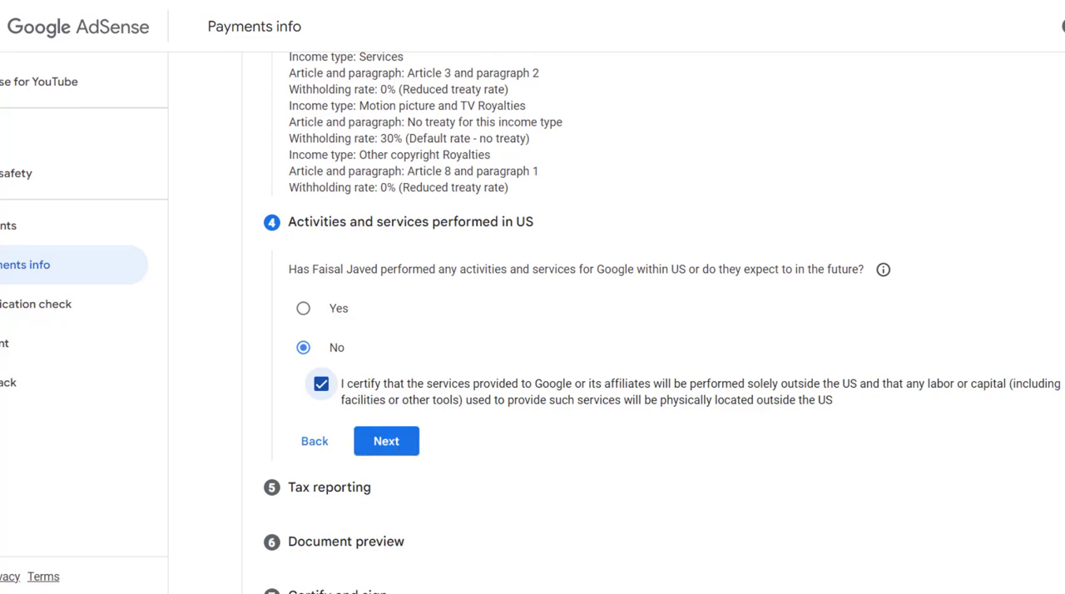
pyautogui.click(402, 453)
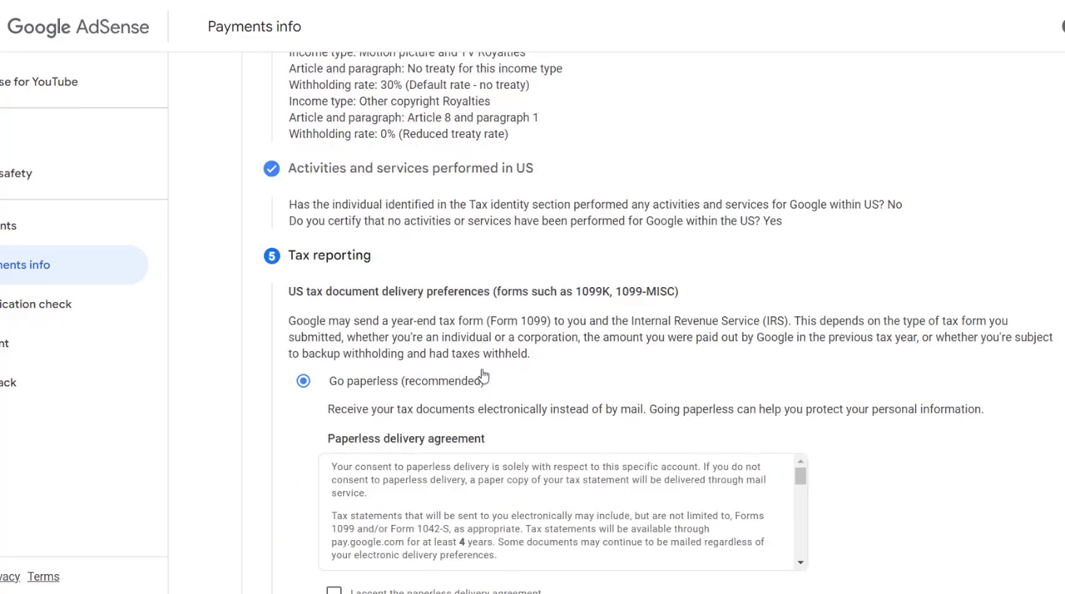
# Keep paperless delivery for US tax documents, accept the paperless delivery agreement, and complete the tax reporting section.
pyautogui.scroll(-2, 483, 377)
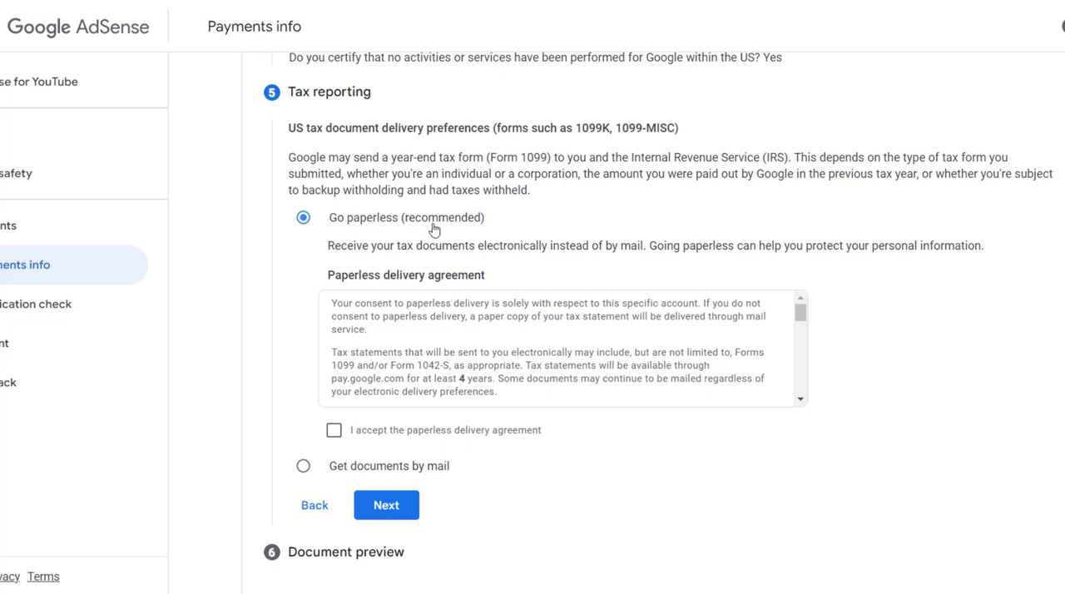
pyautogui.scroll(-3, 805, 350)
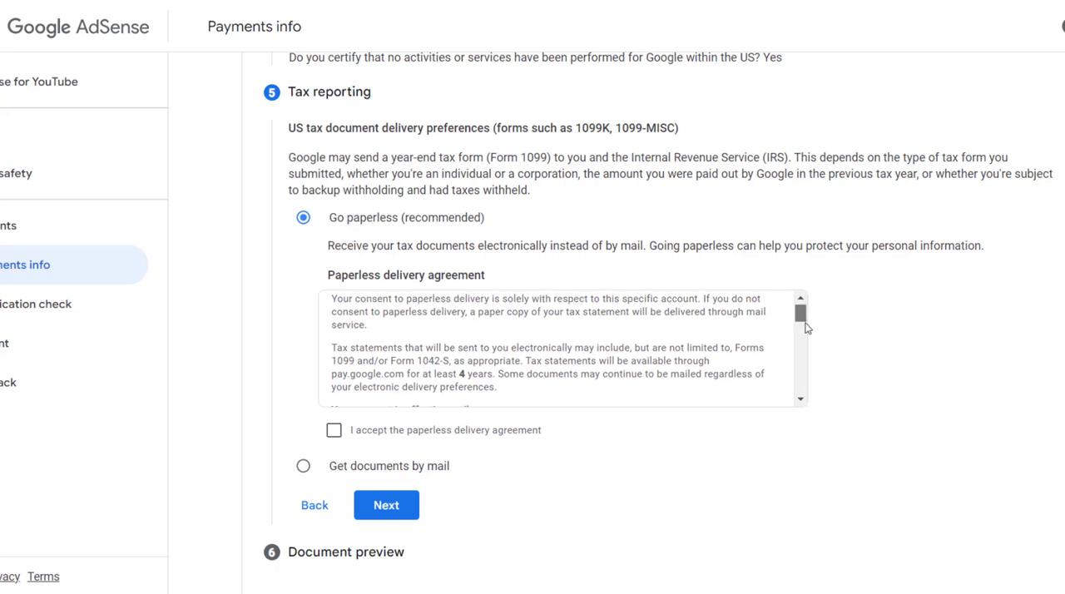
pyautogui.scroll(-4, 805, 367)
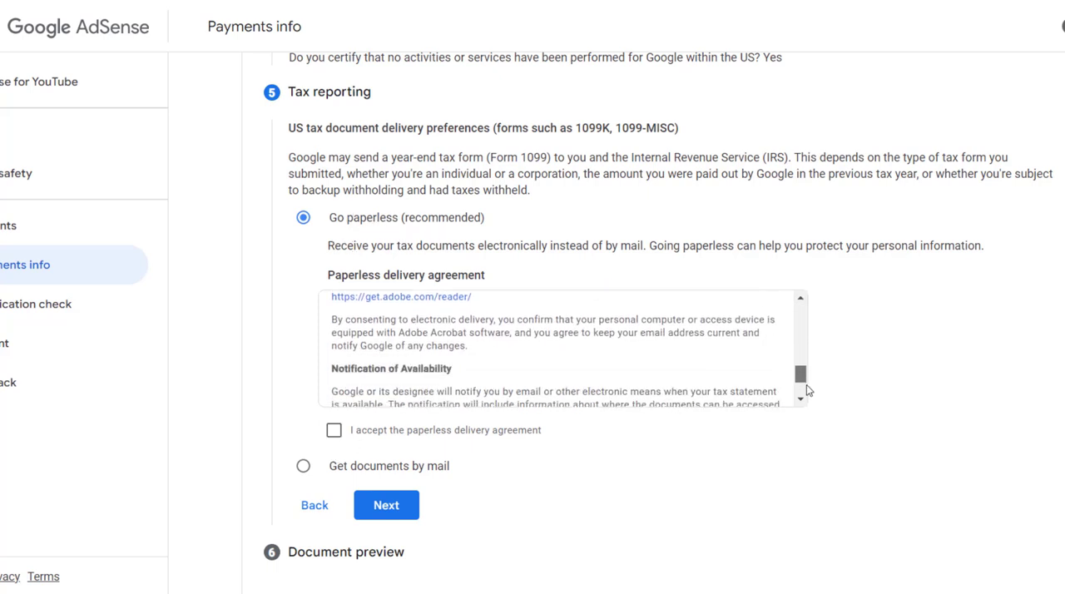
pyautogui.click(333, 430)
pyautogui.click(387, 506)
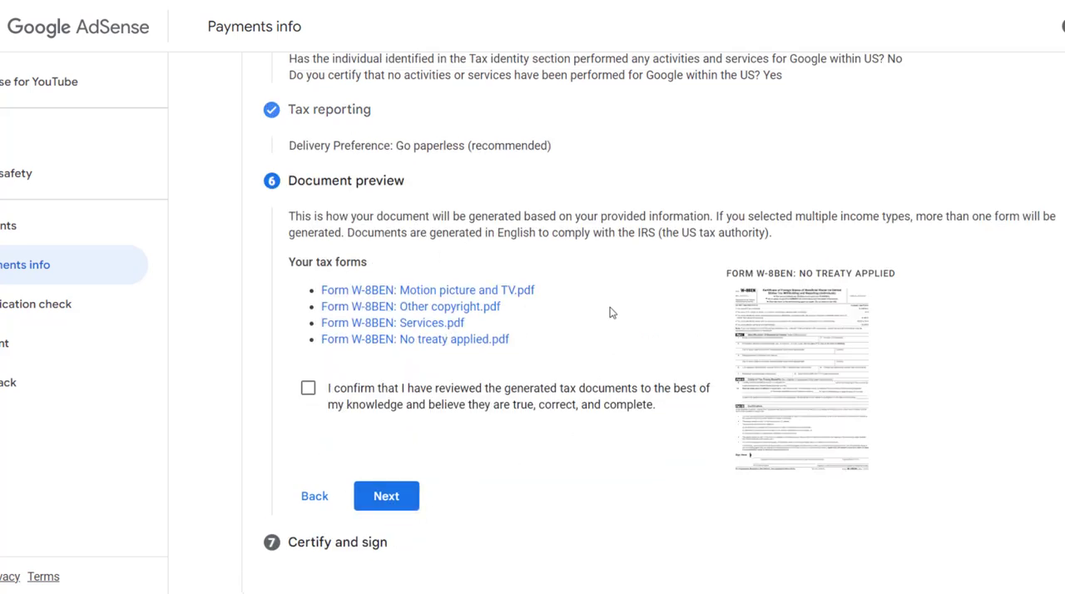
# Confirm the generated tax documents as reviewed and accept the tax form certification under penalties of perjury.
pyautogui.click(306, 390)
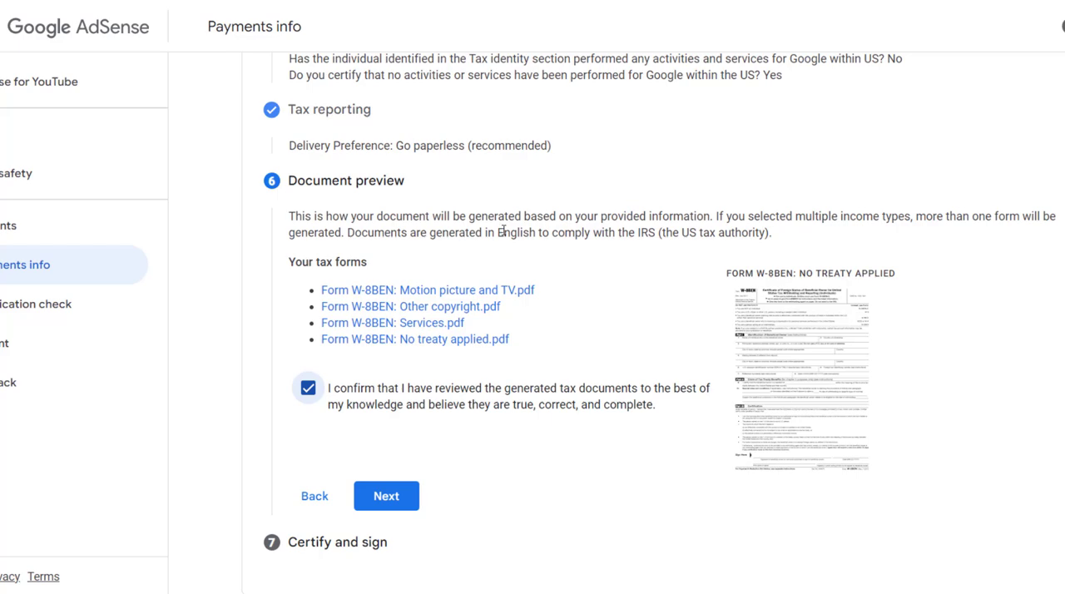
pyautogui.click(398, 500)
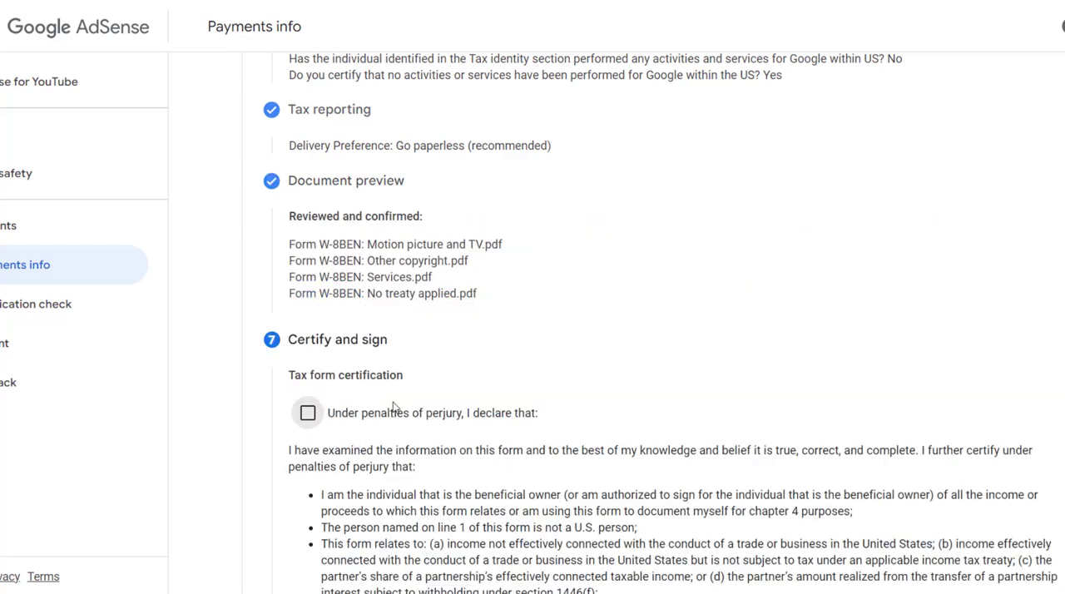
pyautogui.scroll(-1, 325, 356)
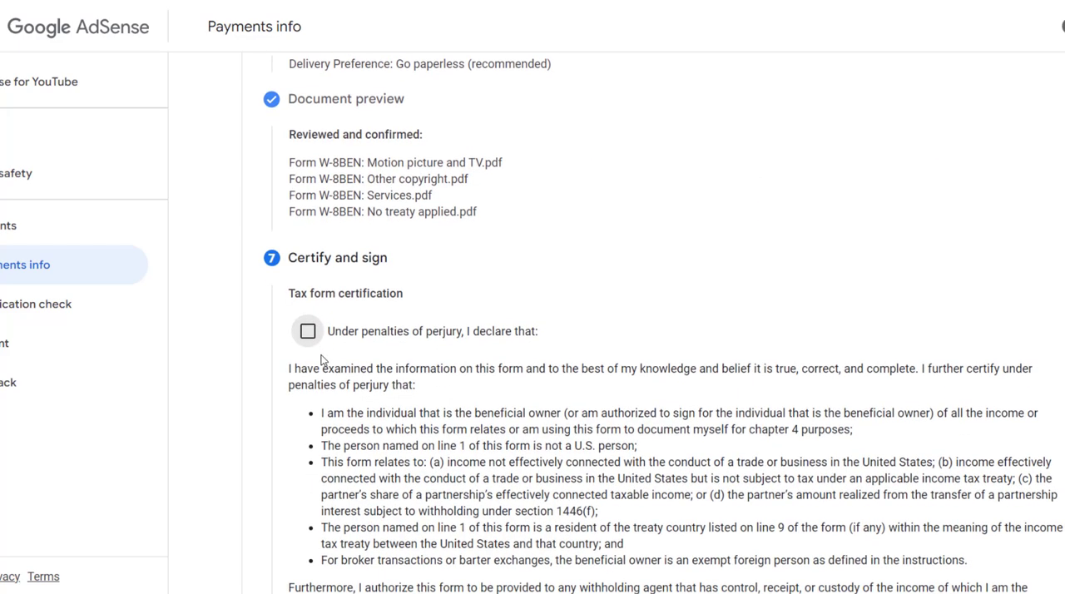
pyautogui.click(308, 333)
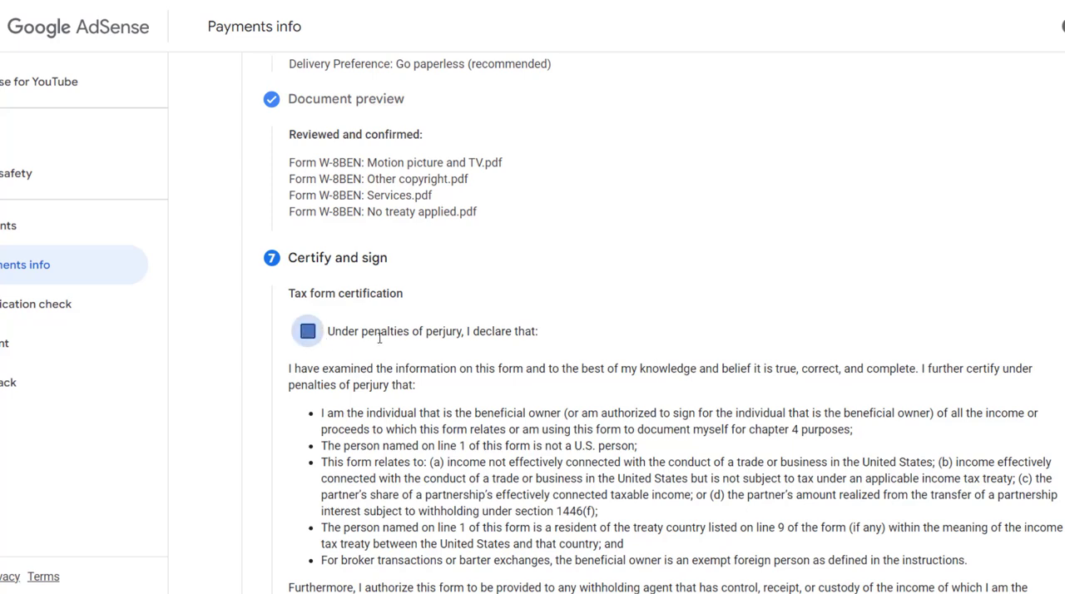
# Certify the optional unchanged status affidavit and set its starting year to 2024.
pyautogui.scroll(-4, 492, 348)
pyautogui.scroll(-1, 493, 348)
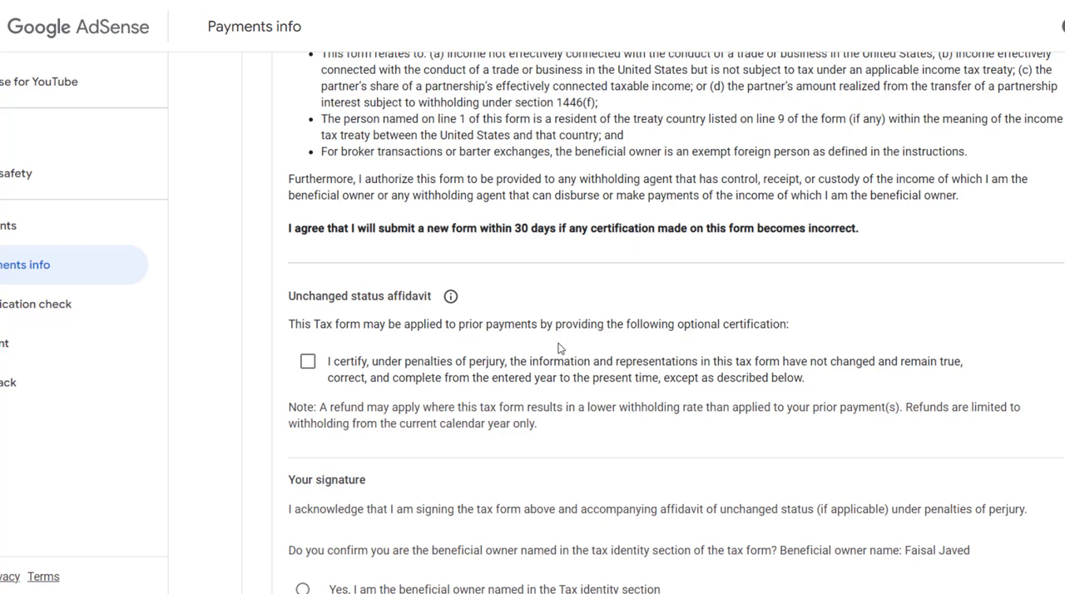
pyautogui.click(308, 361)
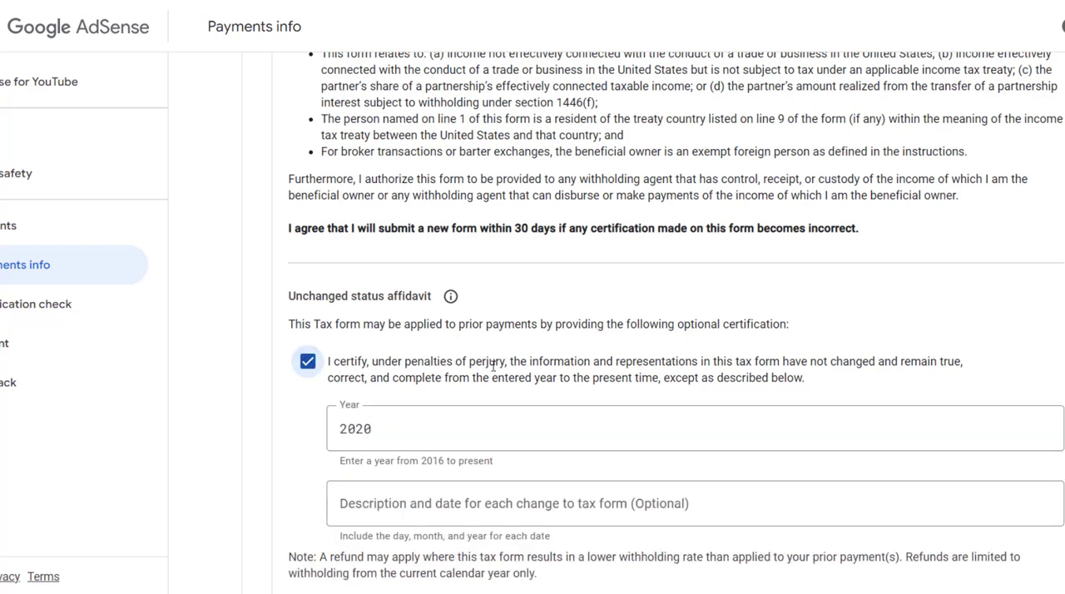
pyautogui.scroll(-1, 451, 391)
pyautogui.click(390, 351)
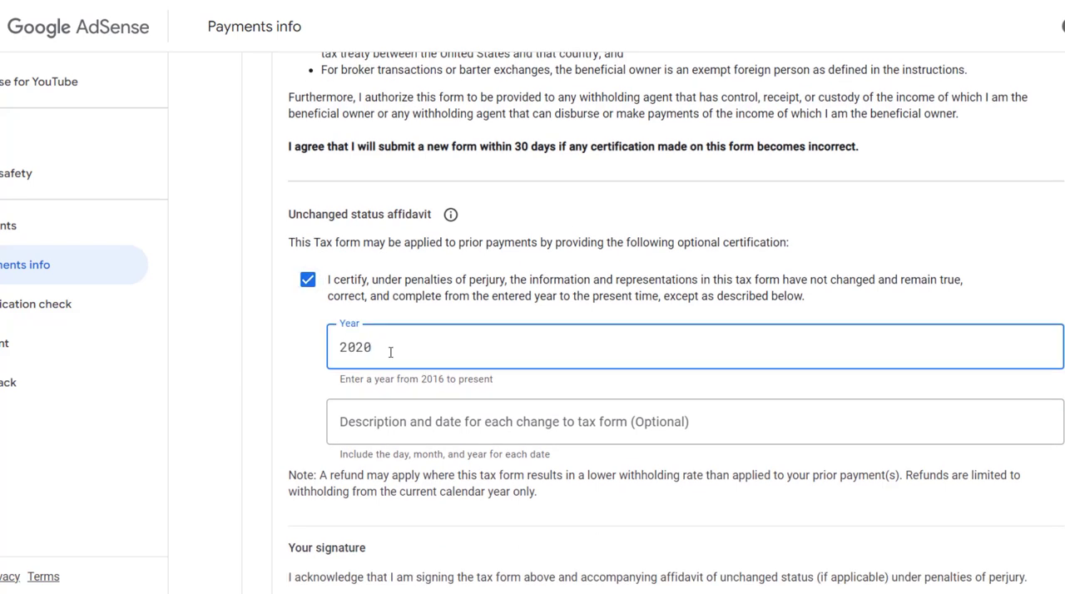
pyautogui.write('4')
pyautogui.press('Tab')
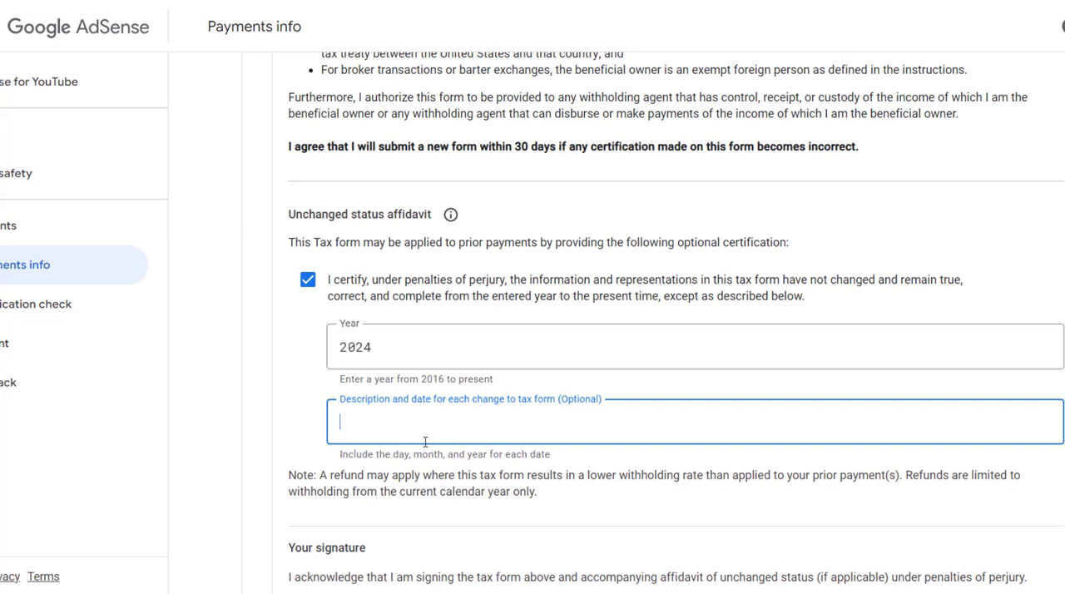
# Enter 24/09/2024 as the description and date of changes to the tax form in the affidavit.
pyautogui.moveTo(552, 460); pyautogui.dragTo(371, 455)
pyautogui.click(392, 423)
pyautogui.write('24/09/2024')
pyautogui.press('Tab')
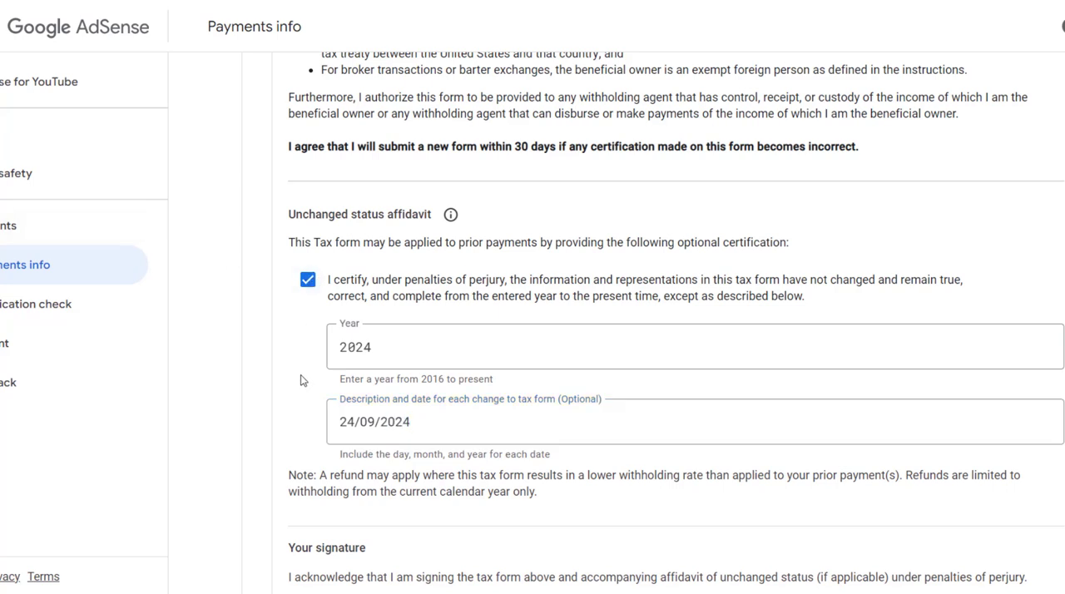
# Confirm being the beneficial owner named in the tax identity section and submit the tax form.
pyautogui.scroll(-3, 302, 380)
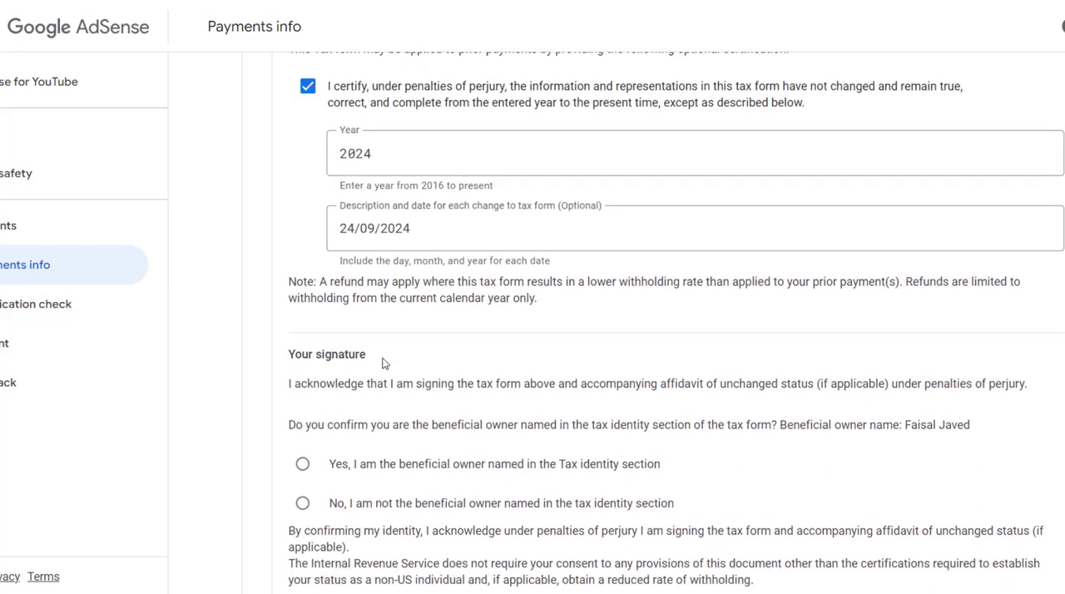
pyautogui.scroll(-1, 386, 364)
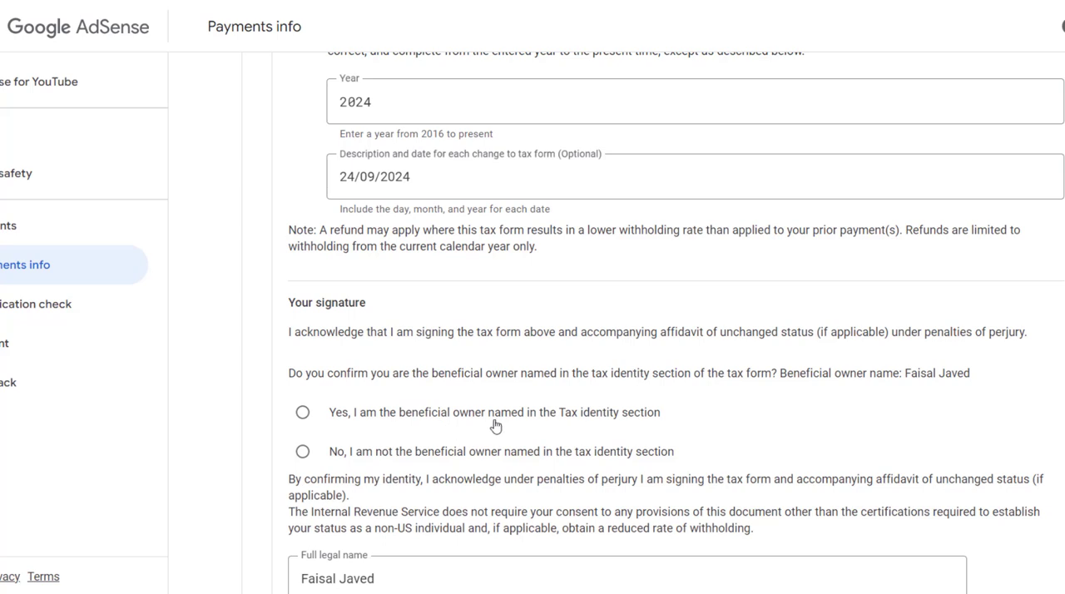
pyautogui.scroll(-1, 683, 414)
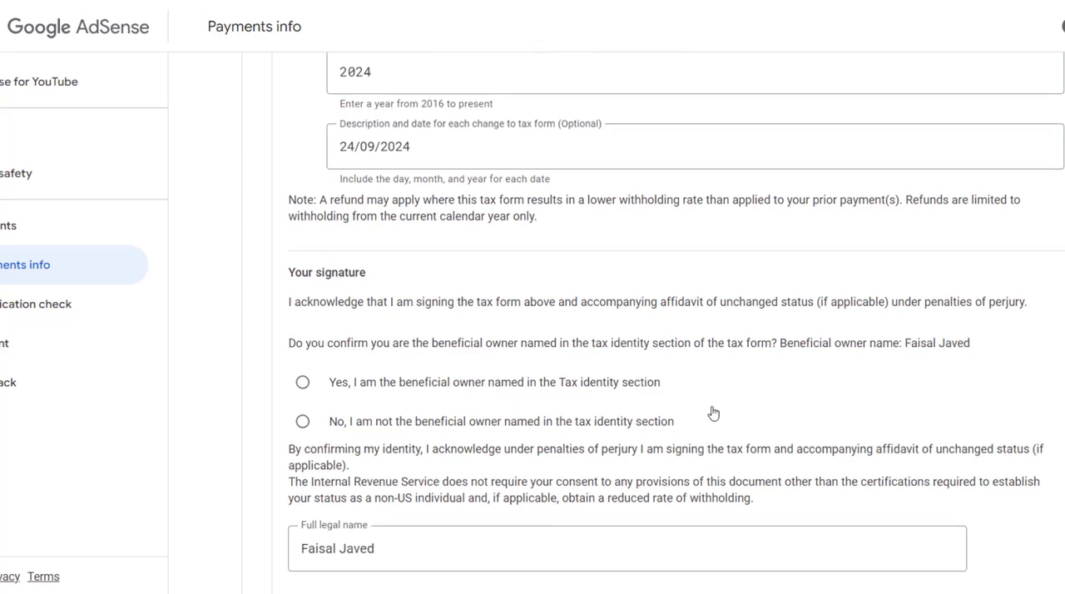
pyautogui.click(302, 321)
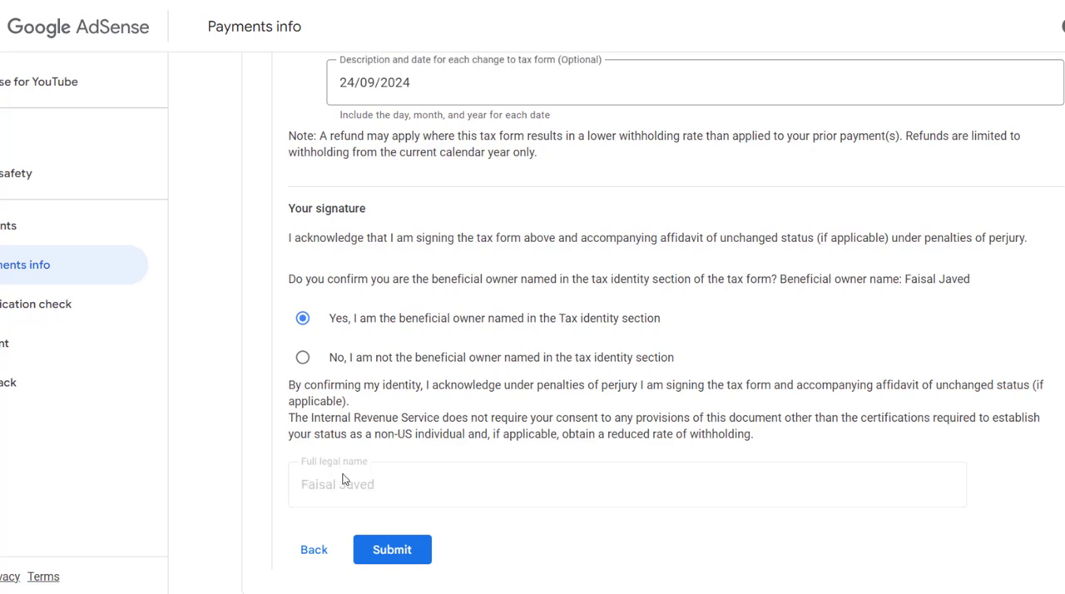
pyautogui.click(302, 359)
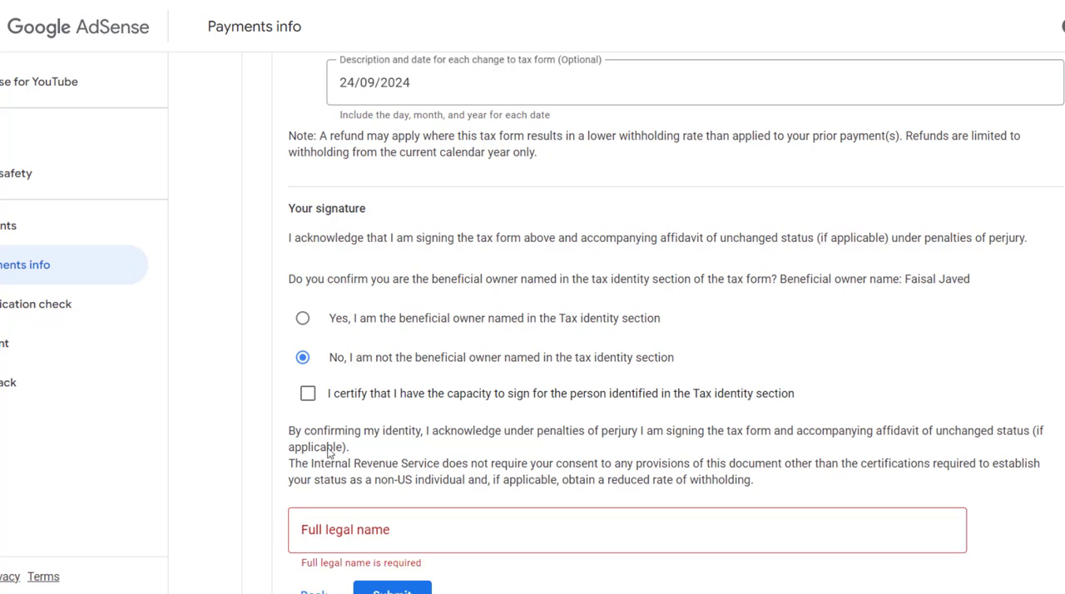
pyautogui.click(302, 320)
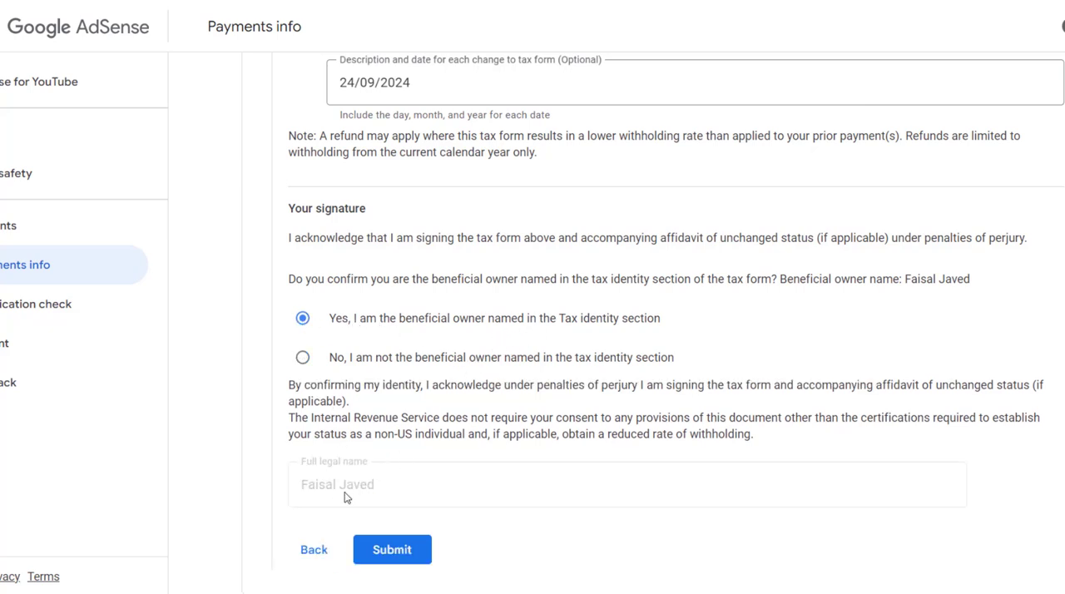
pyautogui.click(392, 550)
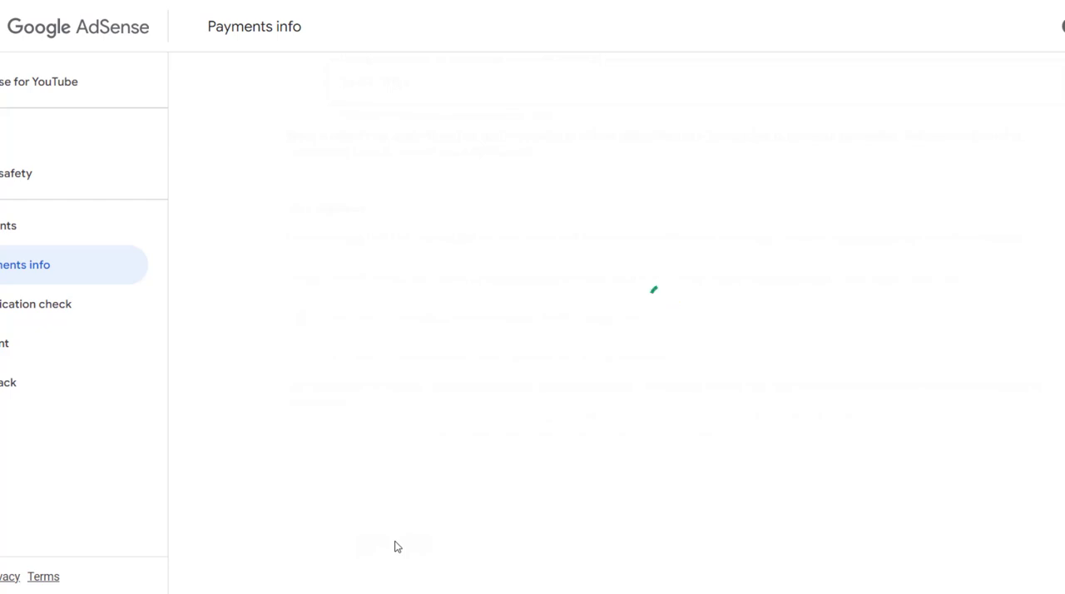
# Check the approval status, submission date and expiry date of the submitted Form W-8BEN.
pyautogui.moveTo(262, 213); pyautogui.dragTo(355, 213)
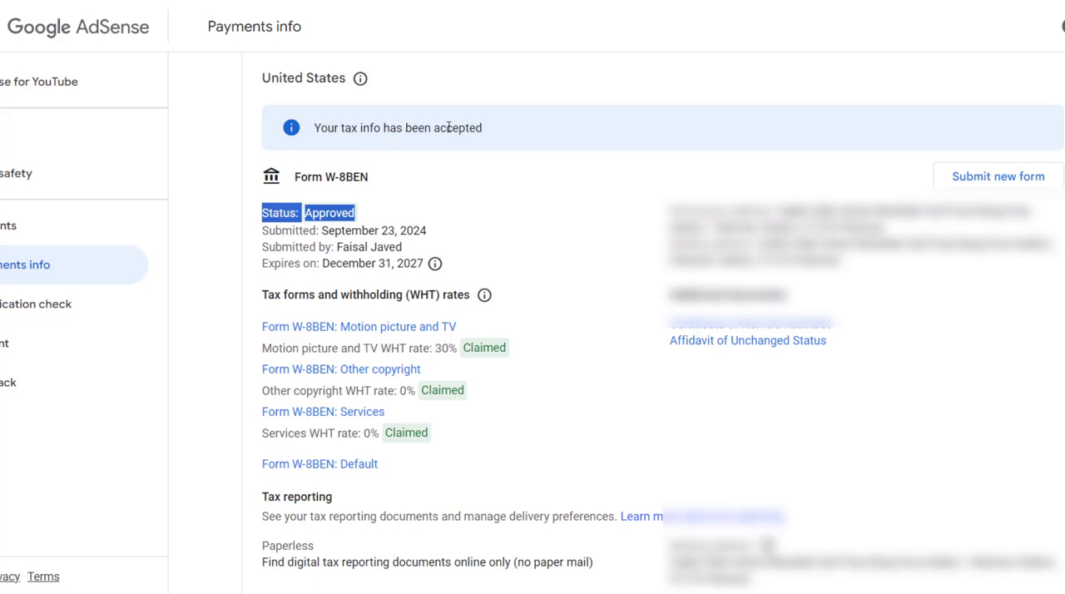
pyautogui.moveTo(367, 214); pyautogui.dragTo(315, 214)
pyautogui.moveTo(413, 231); pyautogui.dragTo(362, 232)
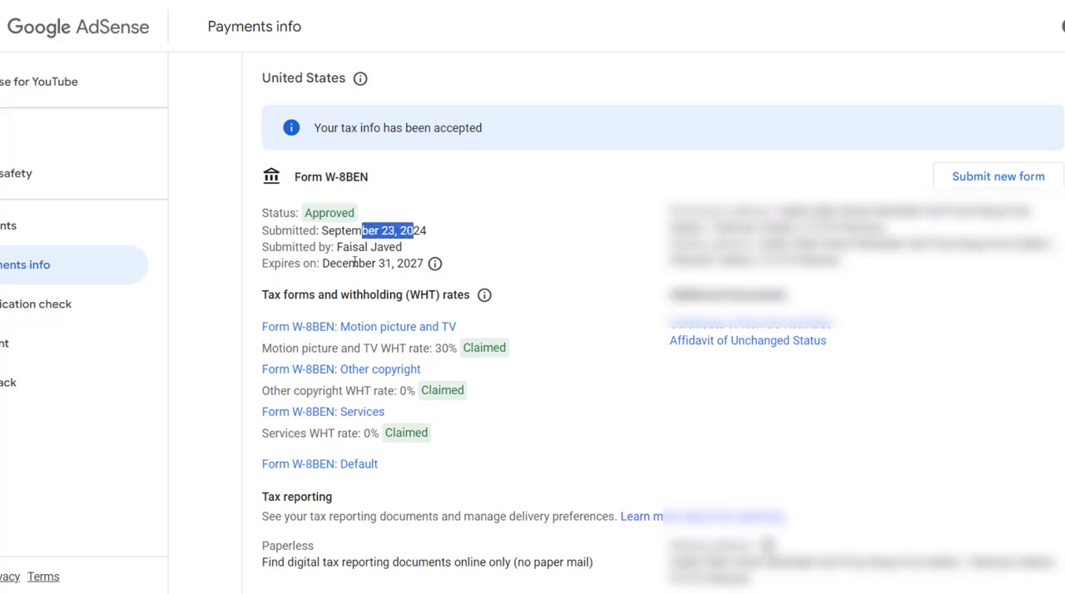
pyautogui.moveTo(388, 263); pyautogui.dragTo(345, 265)
pyautogui.click(418, 268)
pyautogui.moveTo(423, 265); pyautogui.dragTo(404, 264)
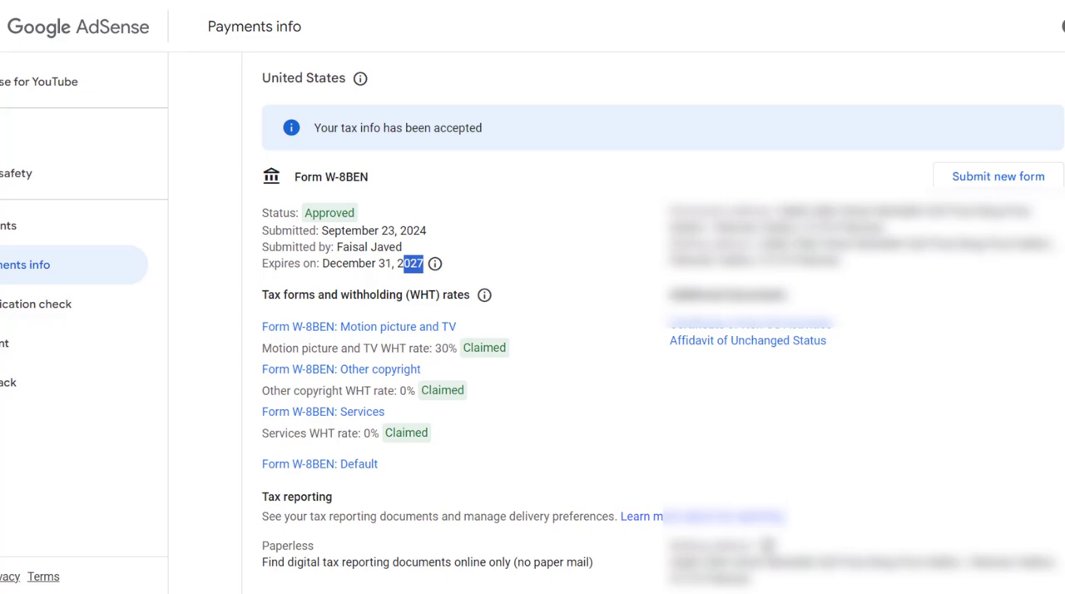
# Switch to Gmail and open the inbox message "Google Payments: Your tax information has been approved".
pyautogui.click(190, 2)
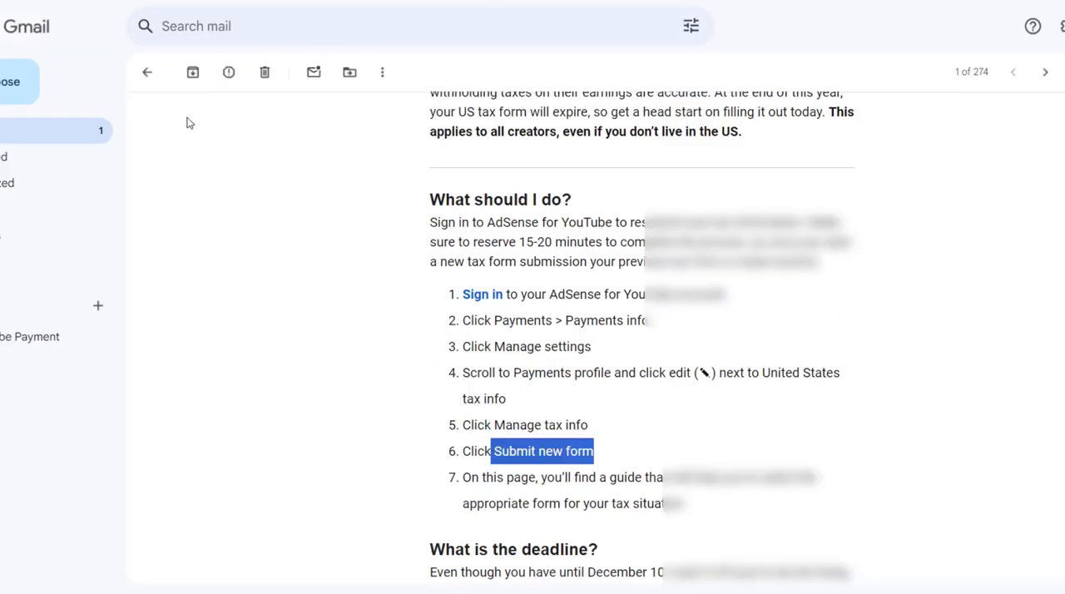
pyautogui.click(10, 131)
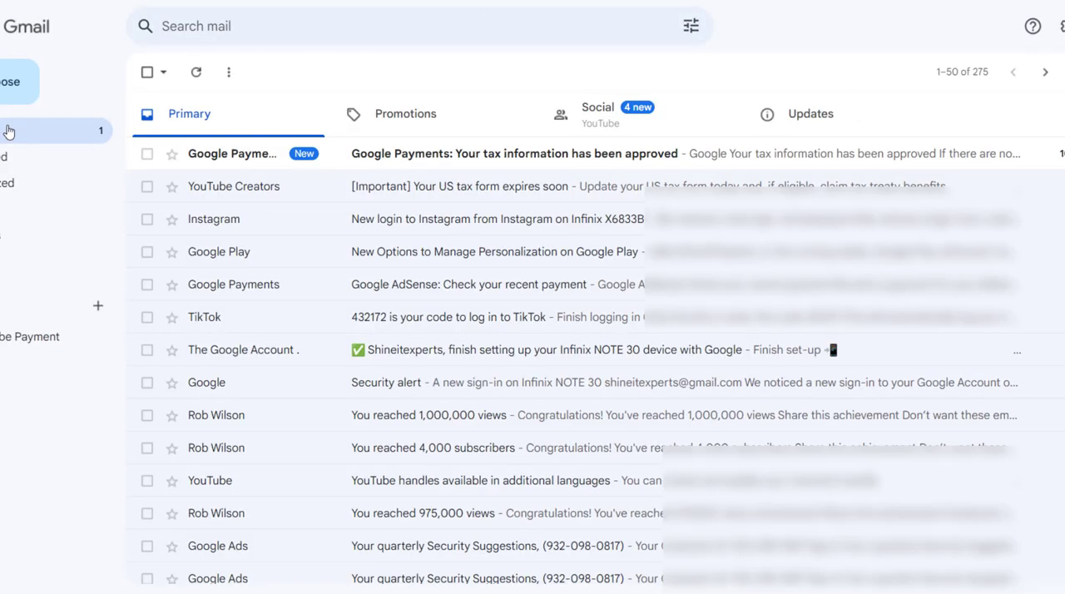
pyautogui.click(453, 160)
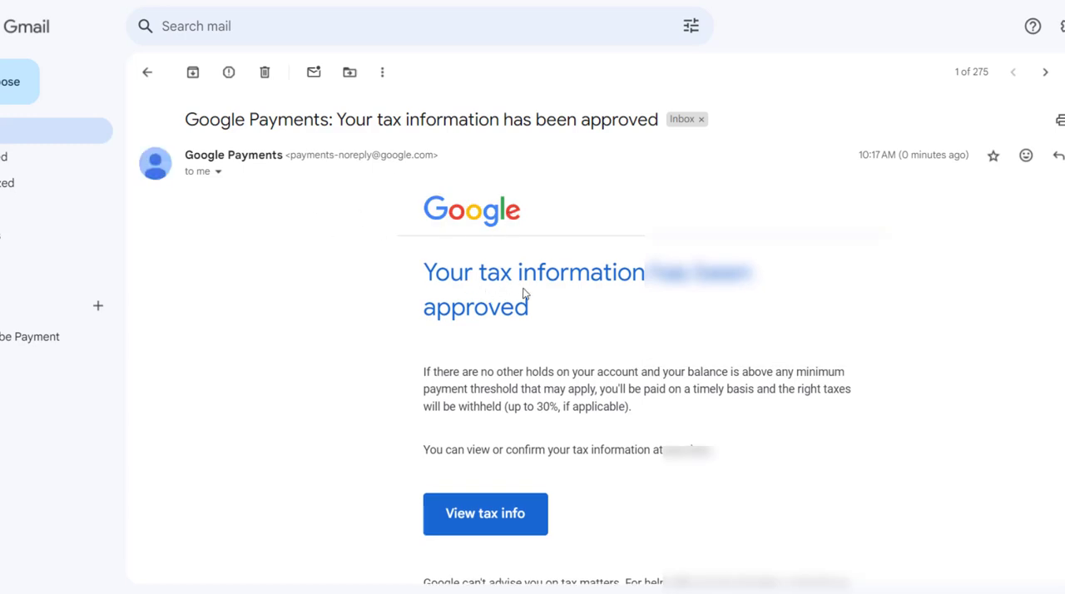